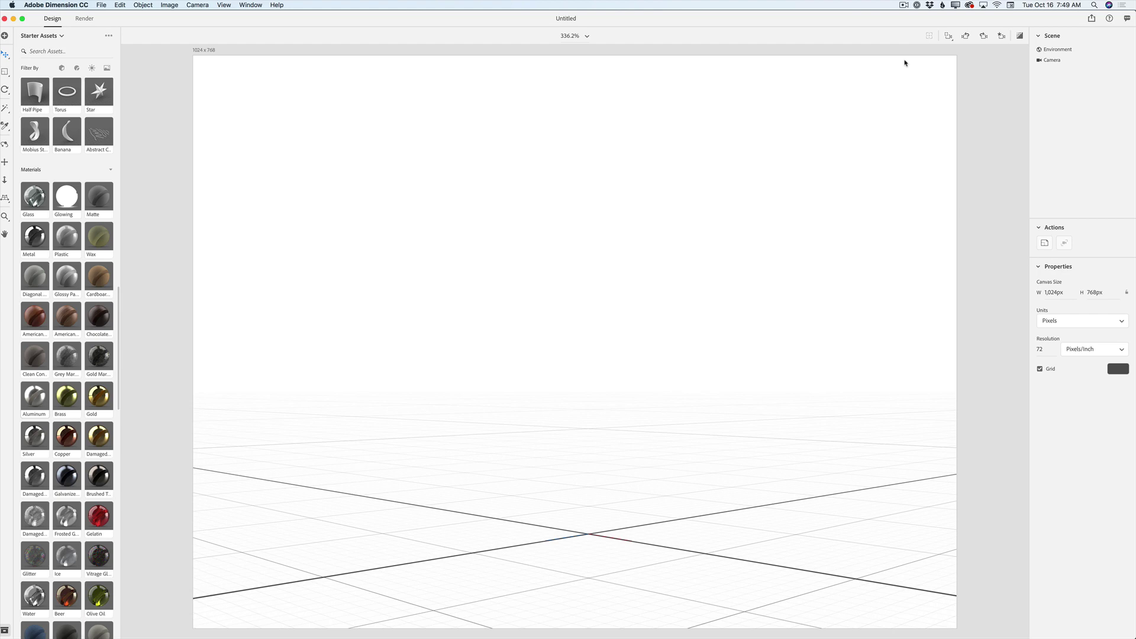
Resize the canvas to about 1082 x 755 px and add the Cloth Backdrop model to the scene
{"action": "left_click", "coordinate": [205, 50]}
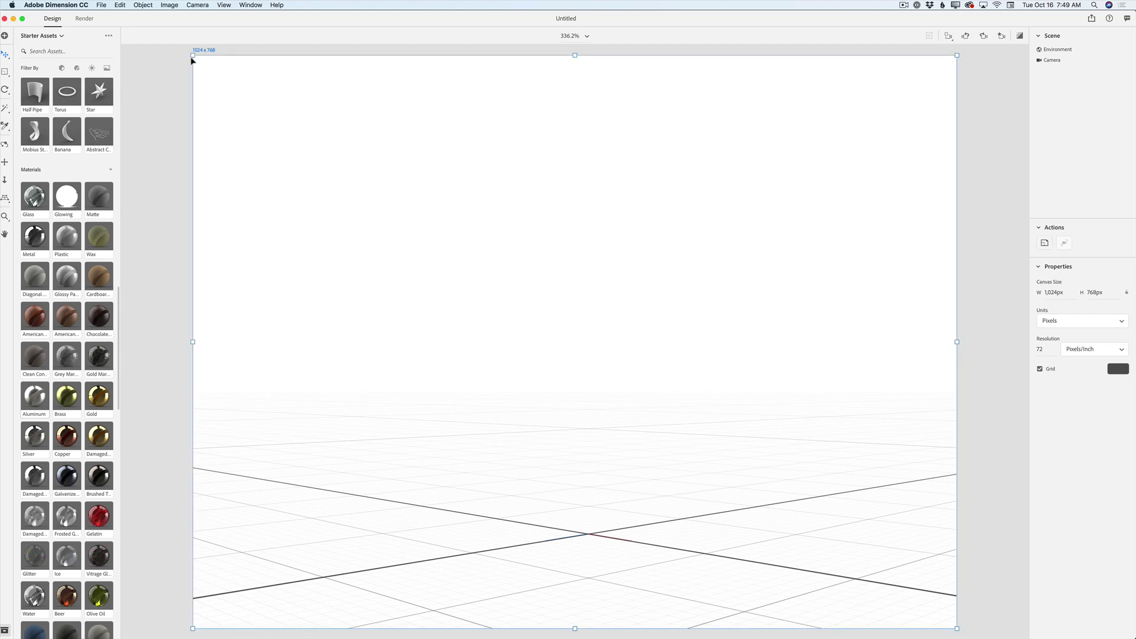
{"action": "left_click_drag", "start_coordinate": [193, 56], "coordinate": [148, 63]}
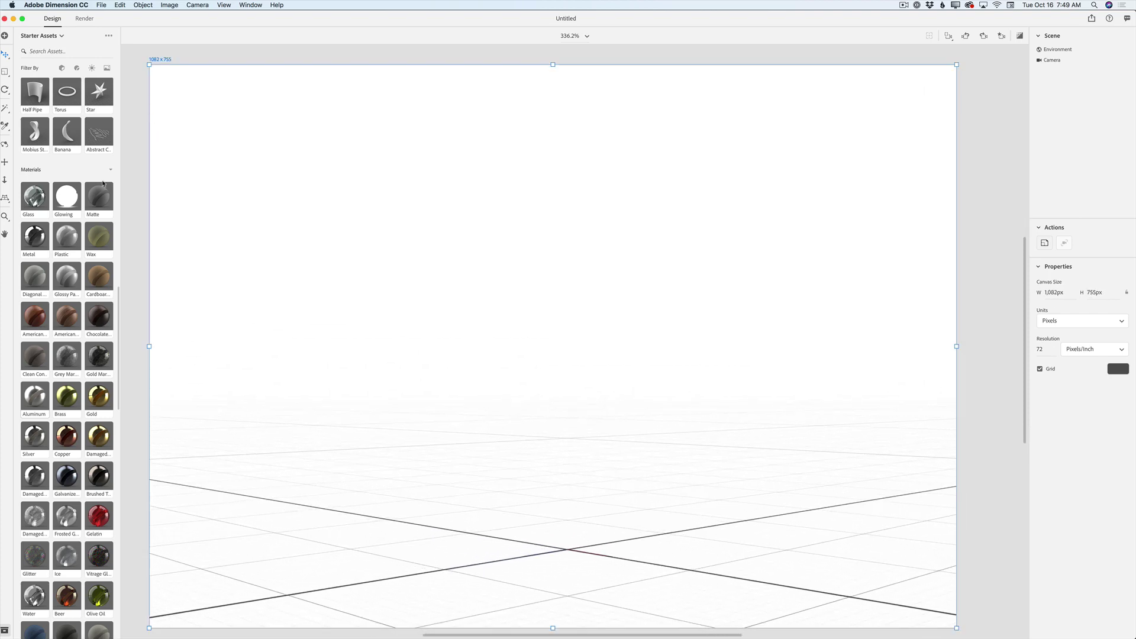
{"action": "scroll", "coordinate": [103, 184], "scroll_direction": "up", "scroll_amount": 10}
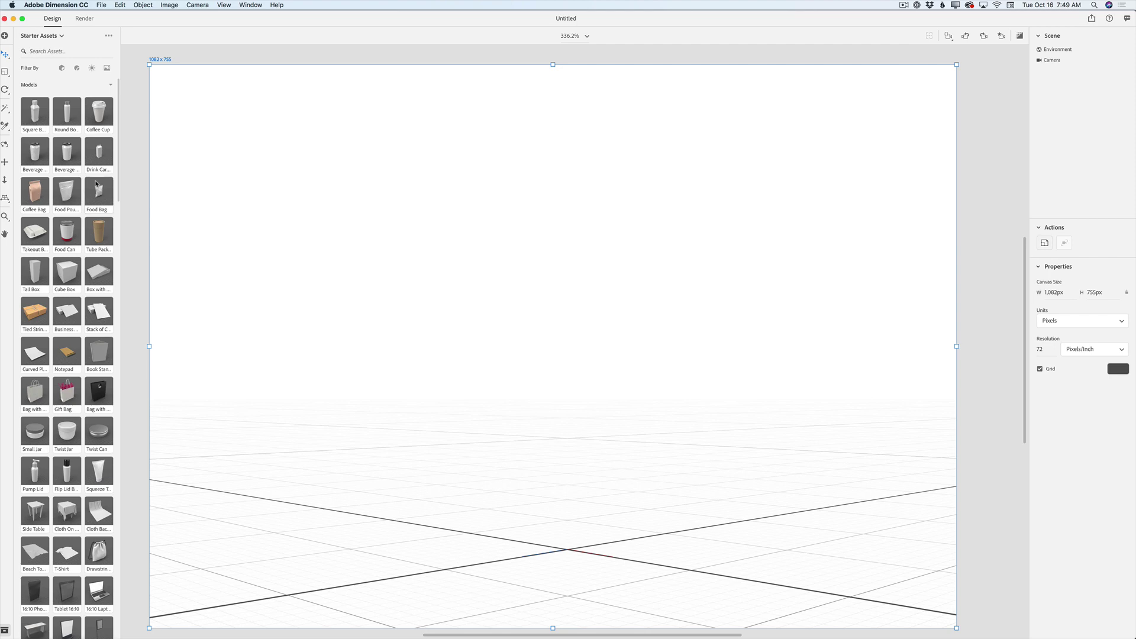
{"action": "left_click", "coordinate": [102, 524]}
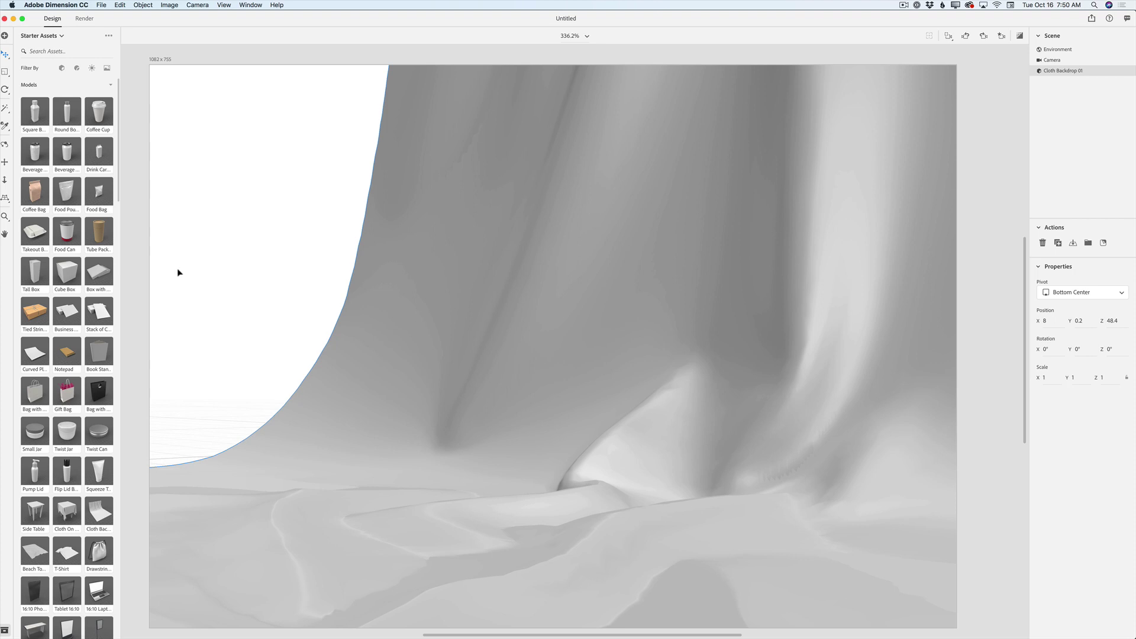
Add the Coffee Bag model and rotate it about 59° around its vertical Y axis
{"action": "left_click", "coordinate": [36, 195]}
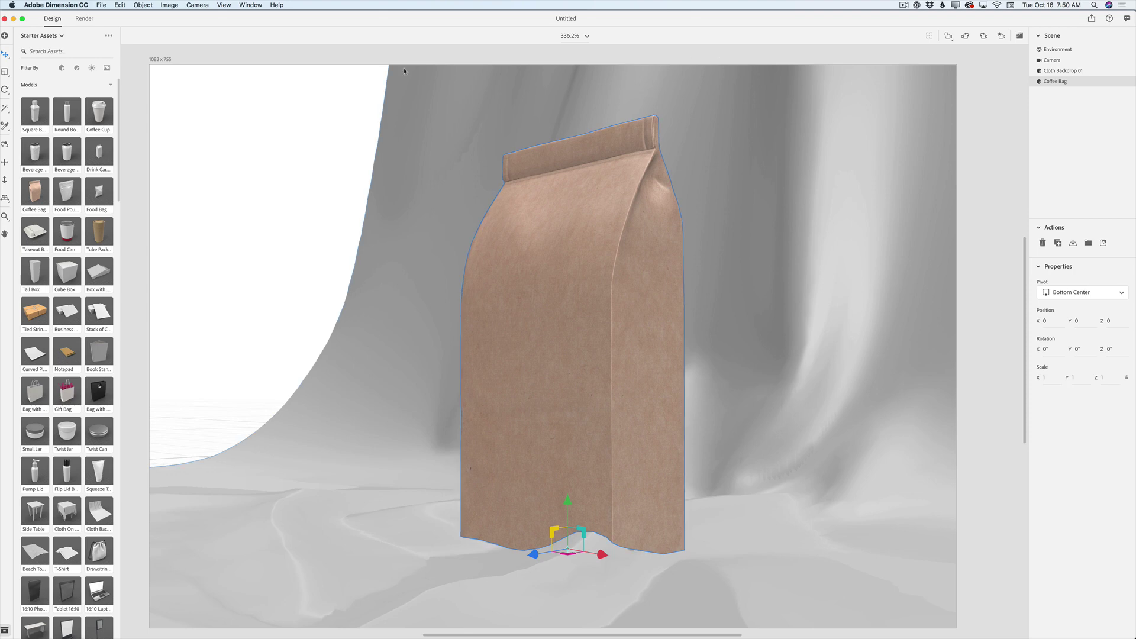
{"action": "left_click", "coordinate": [5, 90]}
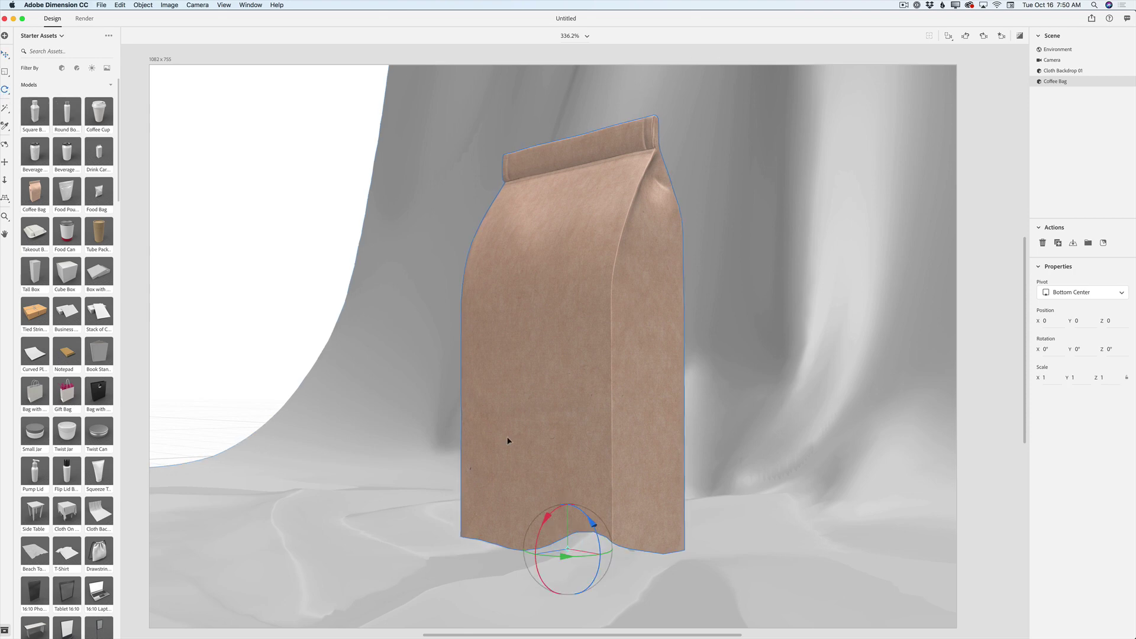
{"action": "left_click_drag", "start_coordinate": [564, 557], "coordinate": [601, 541]}
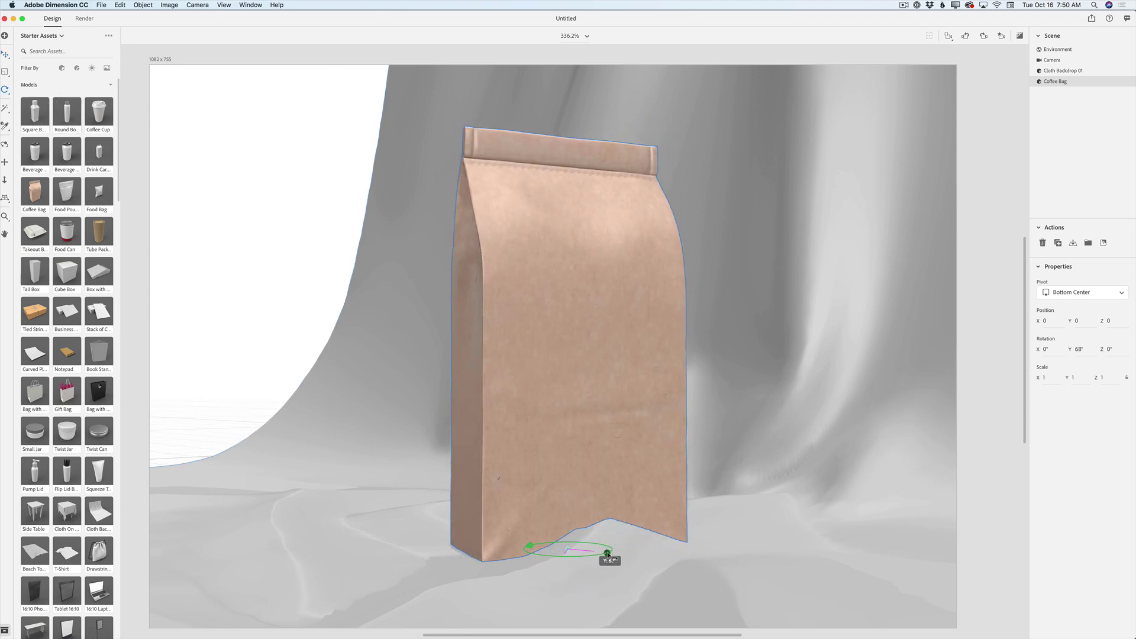
Move the coffee bag to about X -17.8, Z -2 and add the Coffee Cup model to the scene
{"action": "left_click", "coordinate": [5, 54]}
{"action": "left_click_drag", "start_coordinate": [587, 559], "coordinate": [475, 528]}
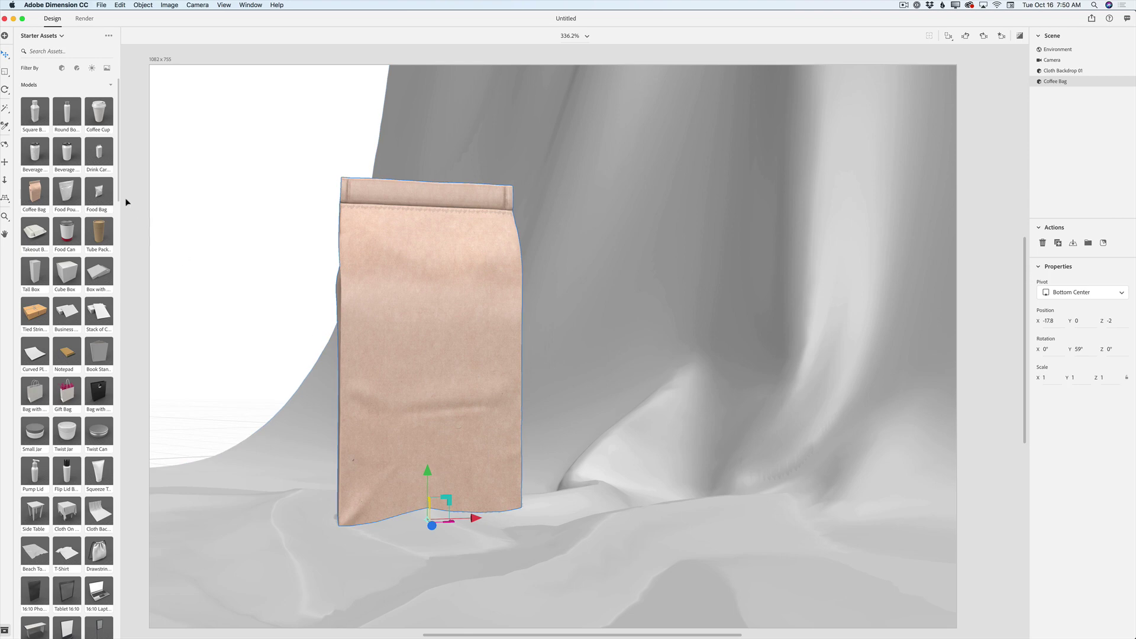
{"action": "left_click", "coordinate": [95, 136]}
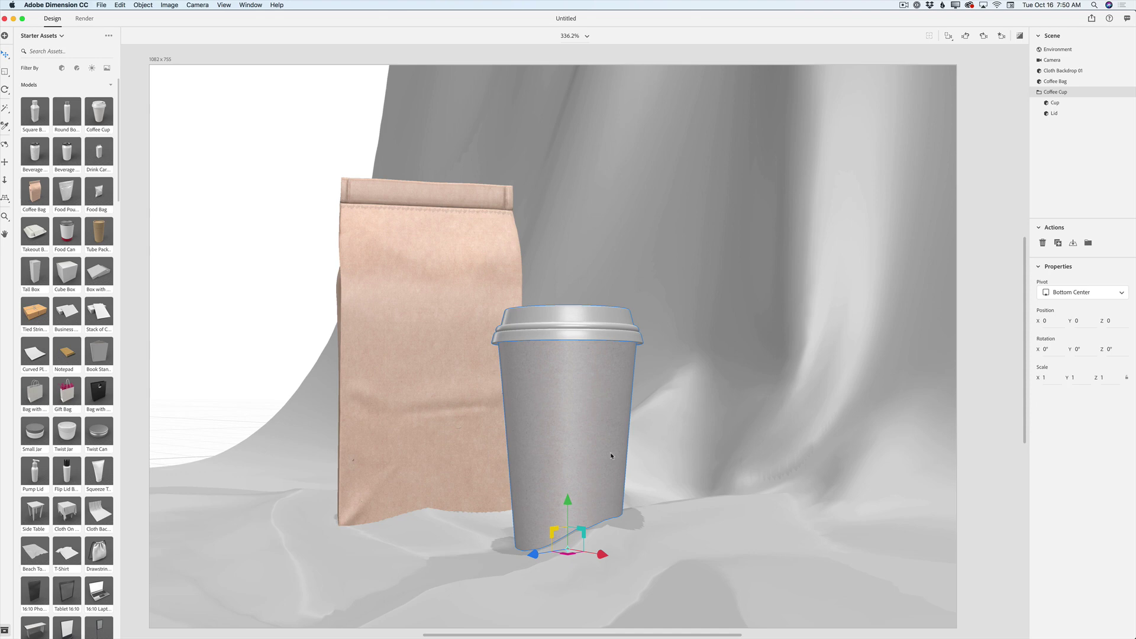
Apply the Wallpaper material to the cloth backdrop
{"action": "left_click", "coordinate": [1066, 72]}
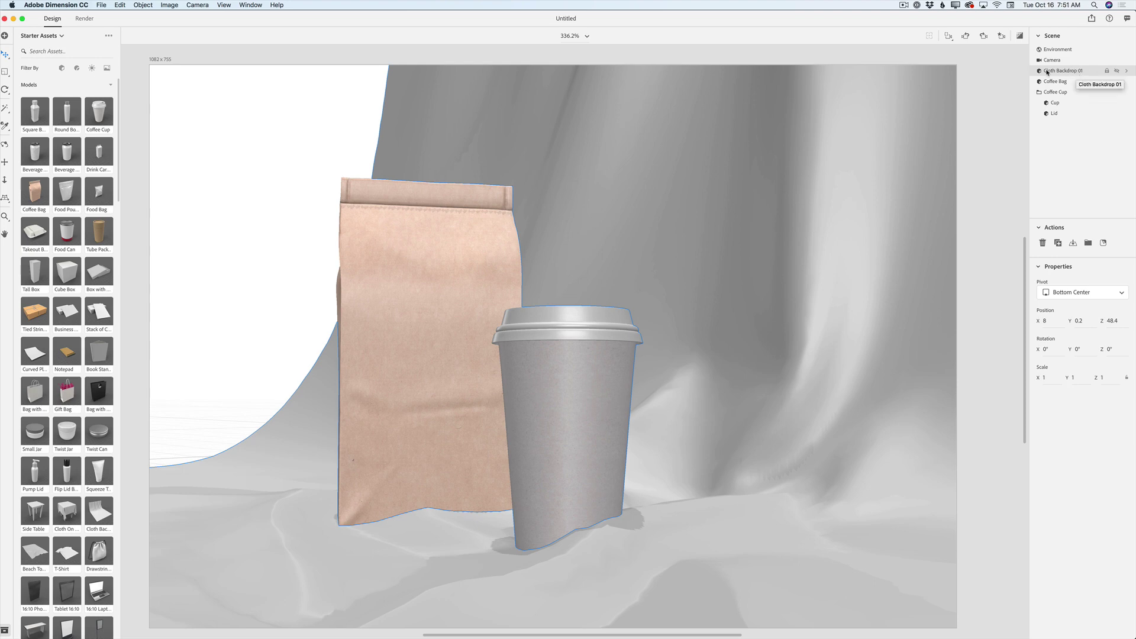
{"action": "scroll", "coordinate": [88, 264], "scroll_direction": "down", "scroll_amount": 20}
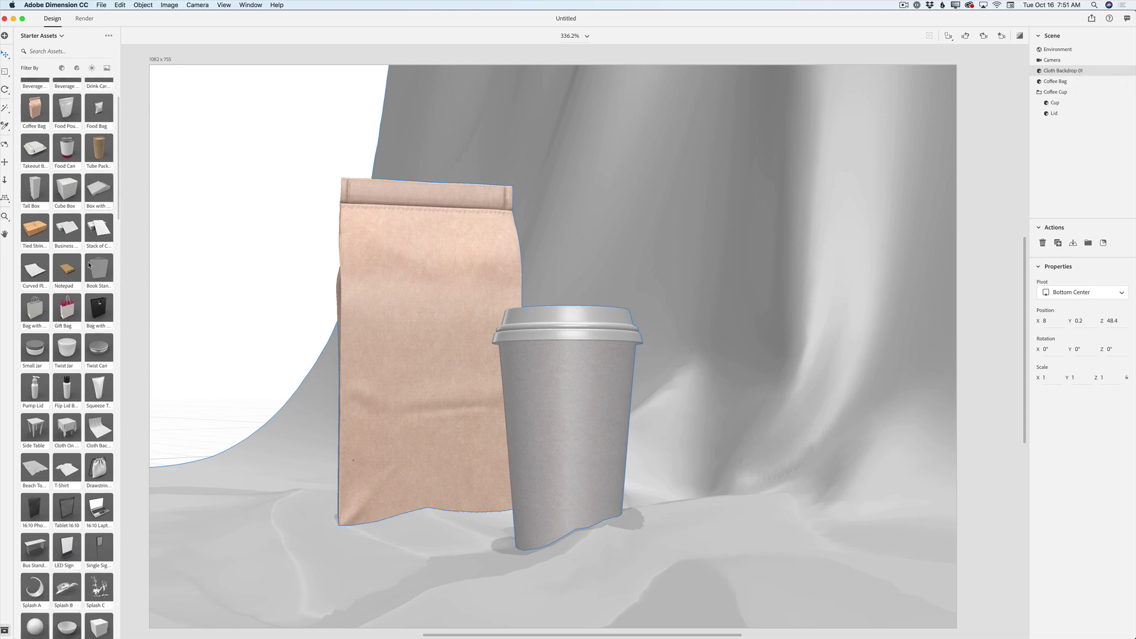
{"action": "scroll", "coordinate": [89, 265], "scroll_direction": "down", "scroll_amount": 10}
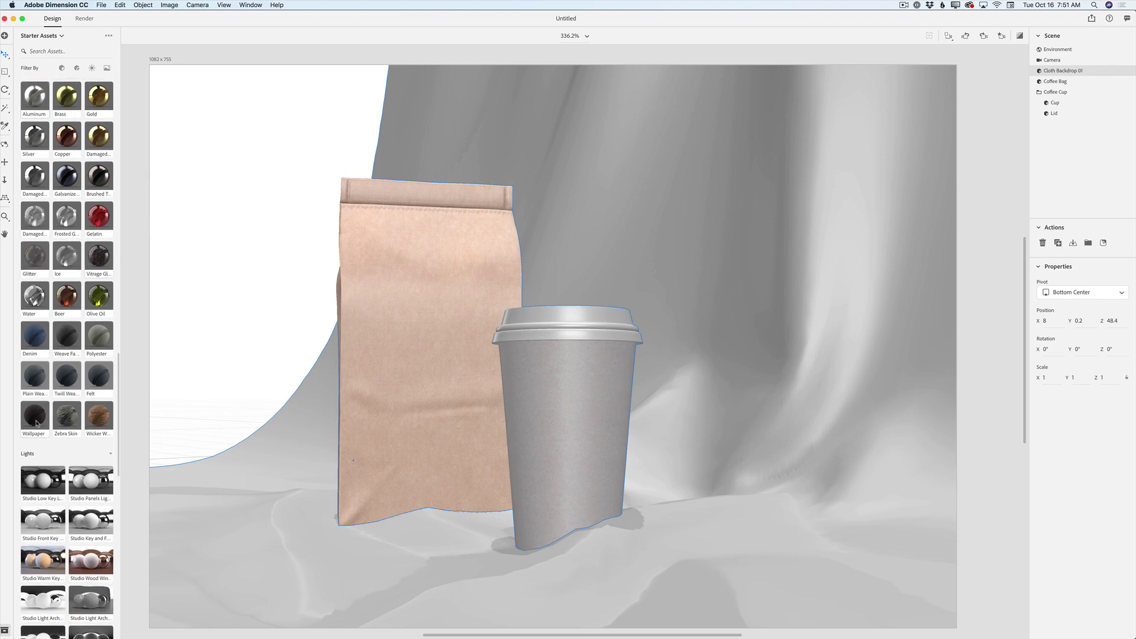
{"action": "left_click", "coordinate": [39, 427]}
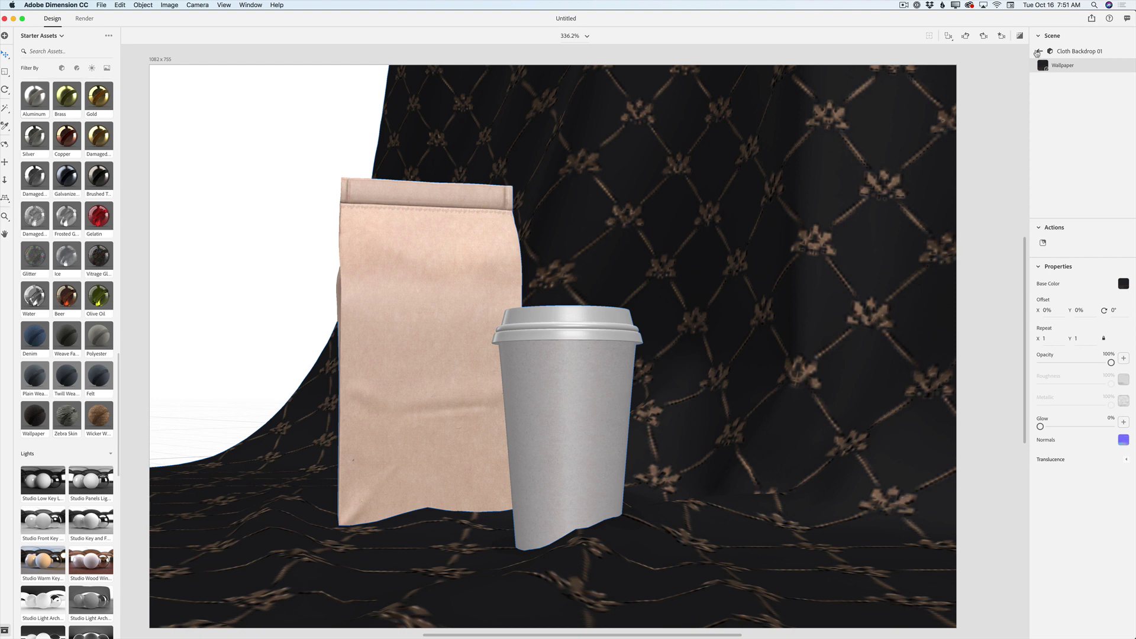
{"action": "left_click", "coordinate": [1041, 51]}
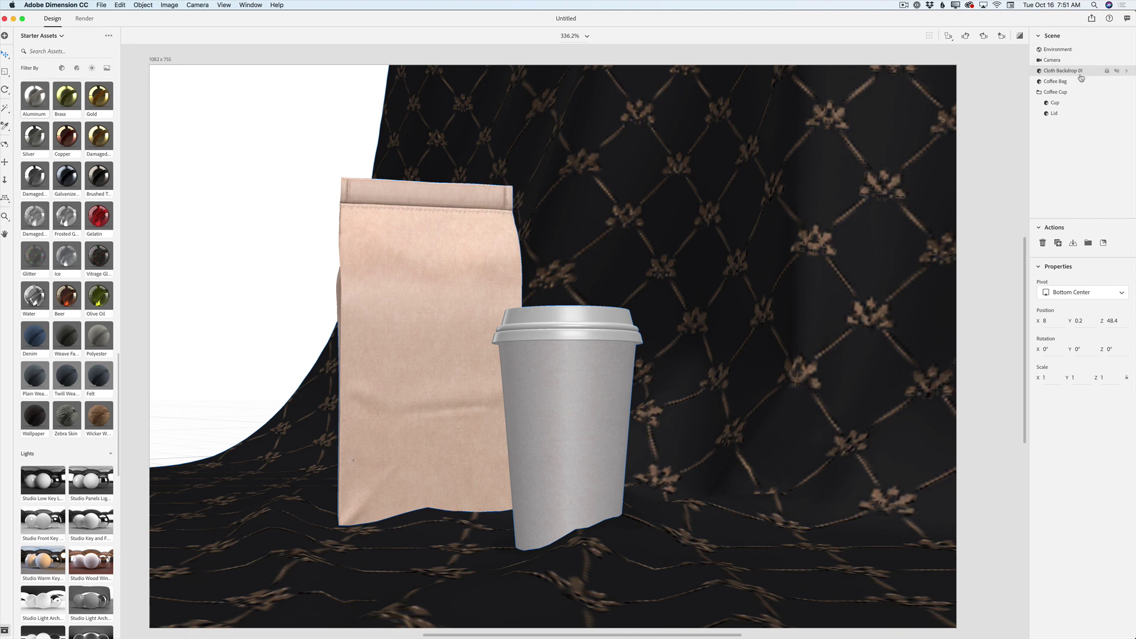
Apply the Clean Concrete material to the coffee bag and set its base color to black, RGB 0, 0, 0
{"action": "left_click", "coordinate": [1061, 84]}
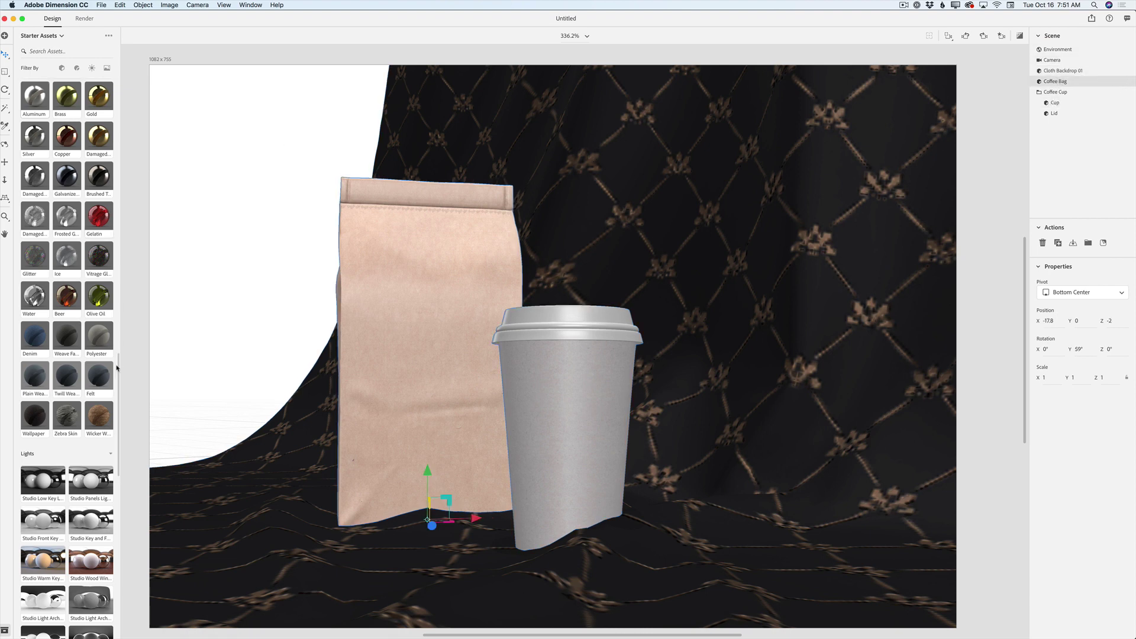
{"action": "scroll", "coordinate": [119, 368], "scroll_direction": "up", "scroll_amount": 10}
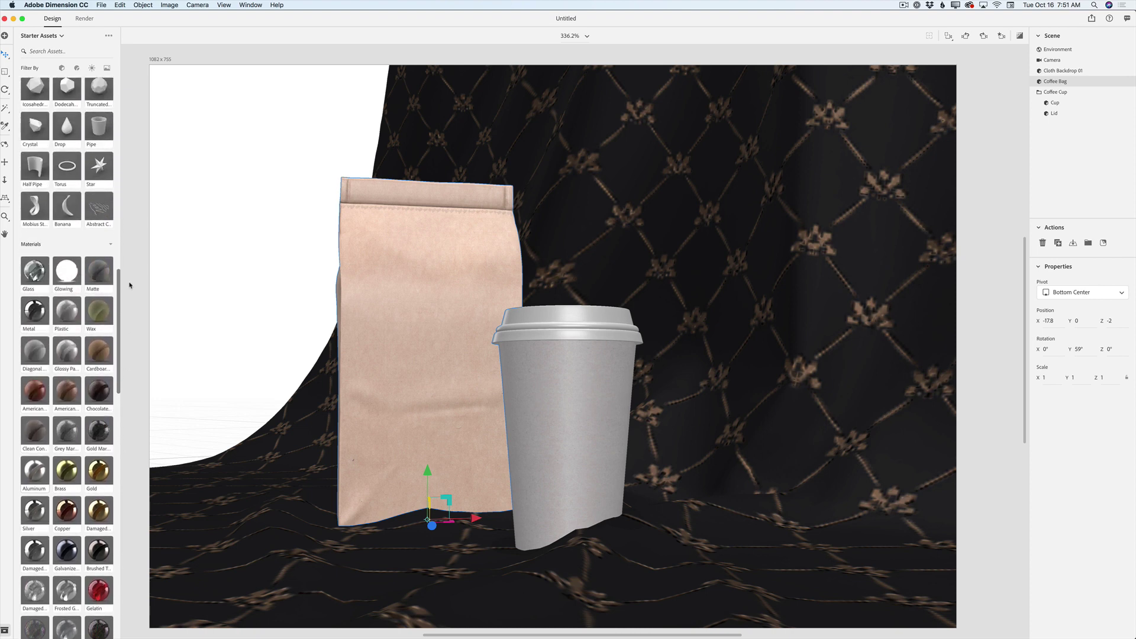
{"action": "left_click", "coordinate": [46, 441]}
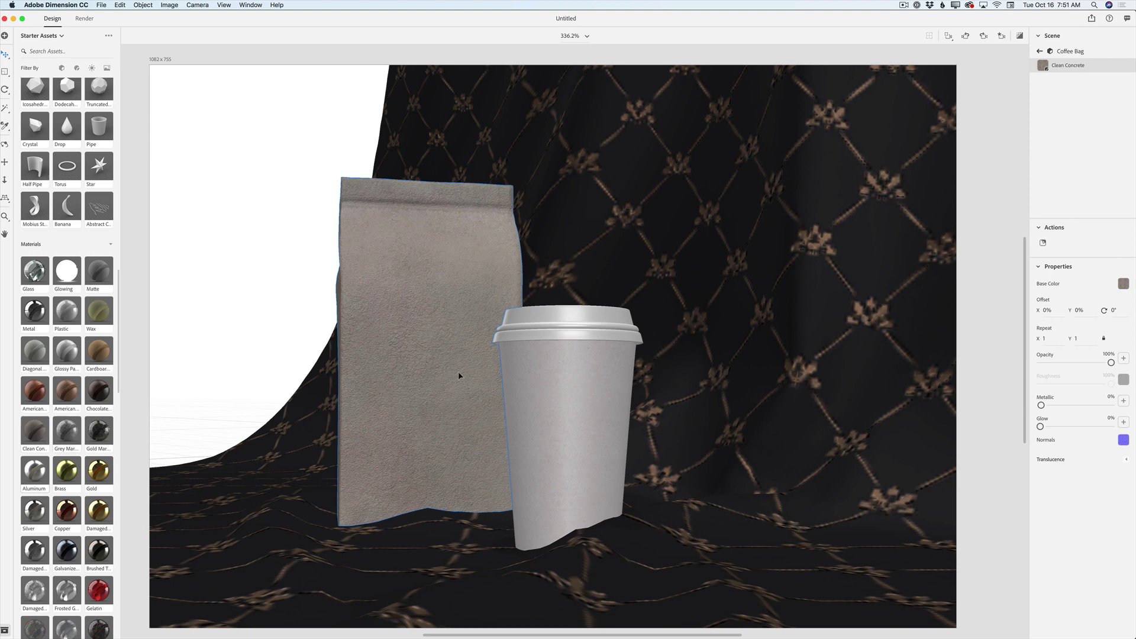
{"action": "left_click", "coordinate": [1123, 285]}
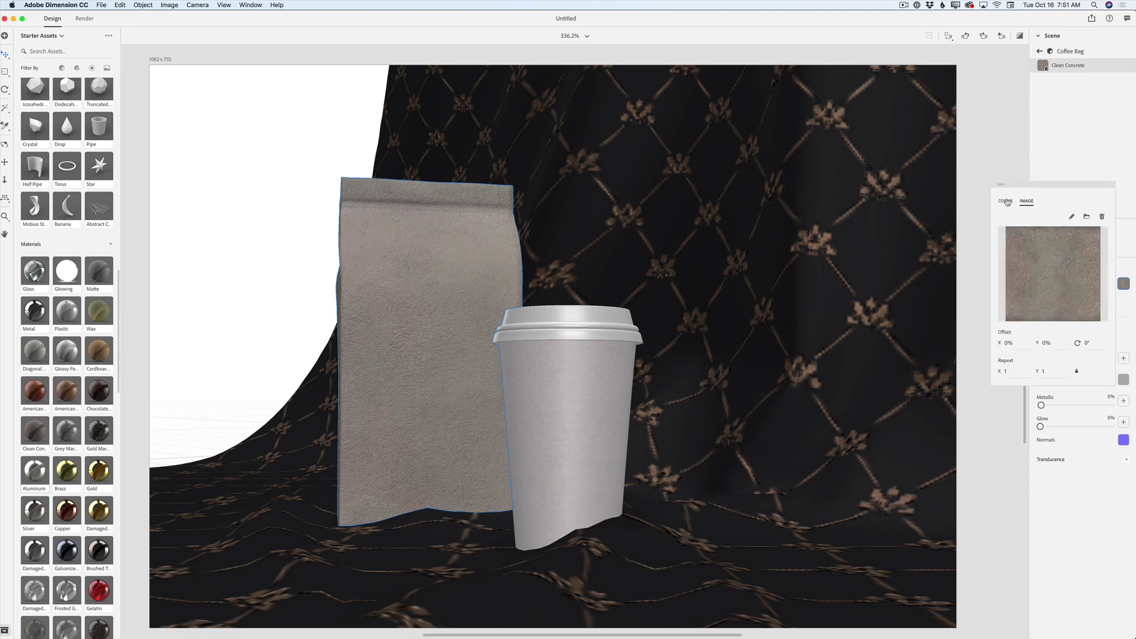
{"action": "left_click", "coordinate": [1006, 202]}
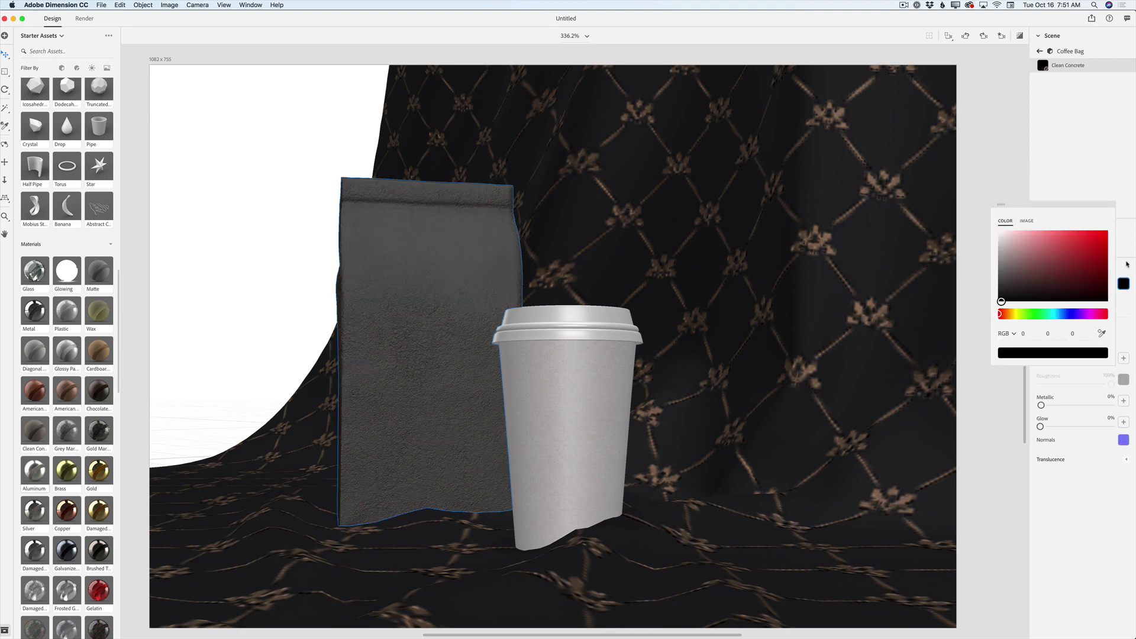
{"action": "left_click", "coordinate": [1124, 284]}
{"action": "left_click", "coordinate": [1040, 52]}
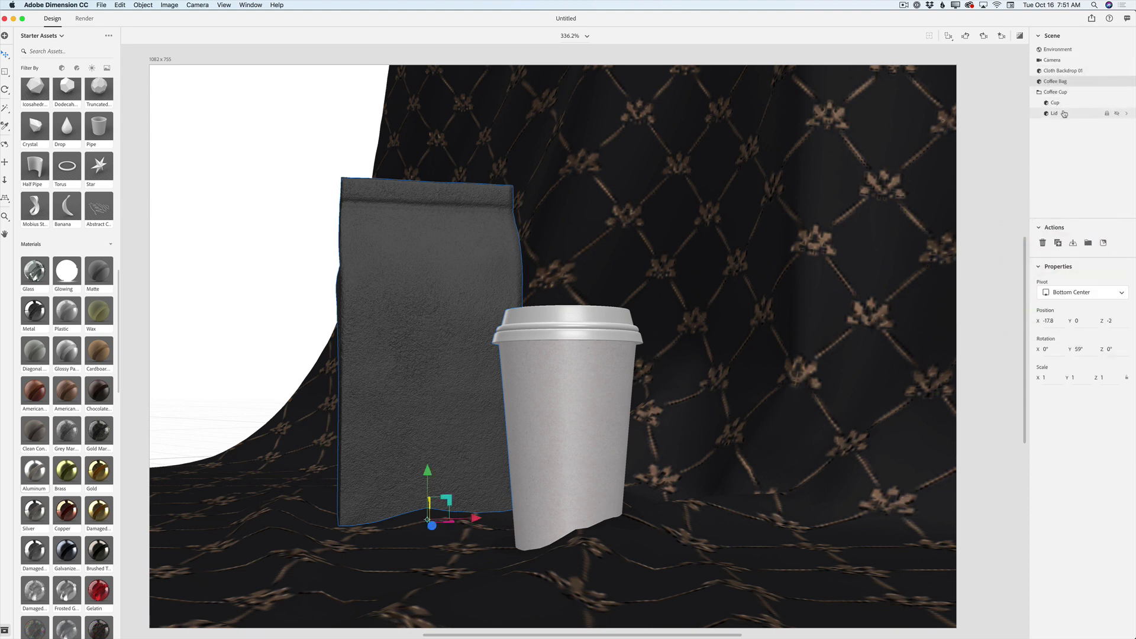
Apply the Clean Concrete material to the cup body of the coffee cup
{"action": "left_click", "coordinate": [1063, 103]}
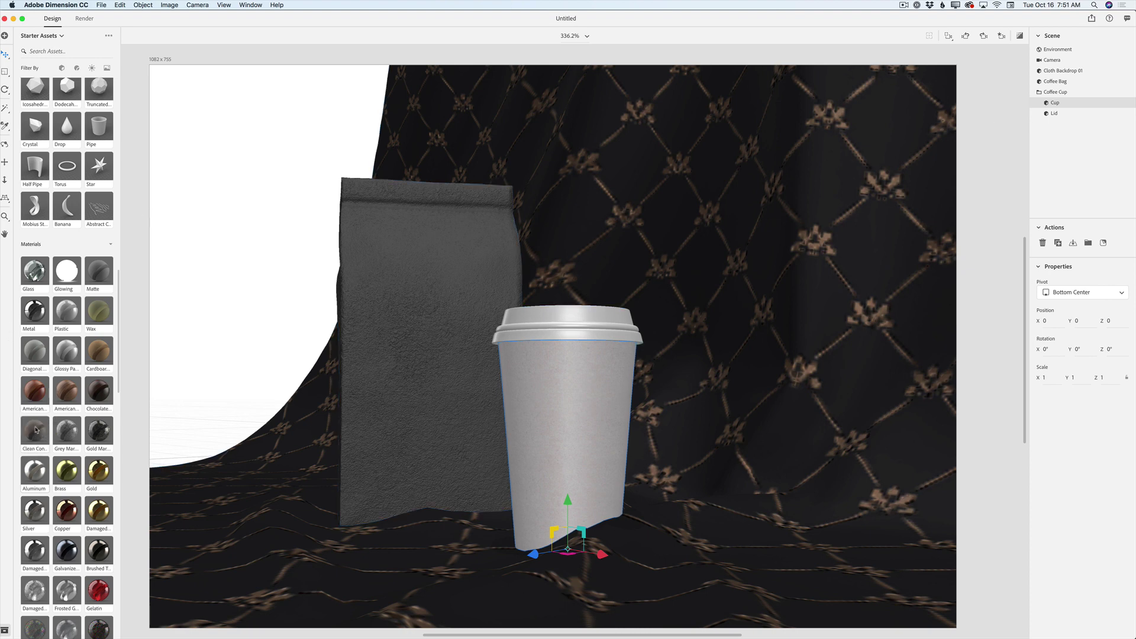
{"action": "left_click", "coordinate": [35, 432]}
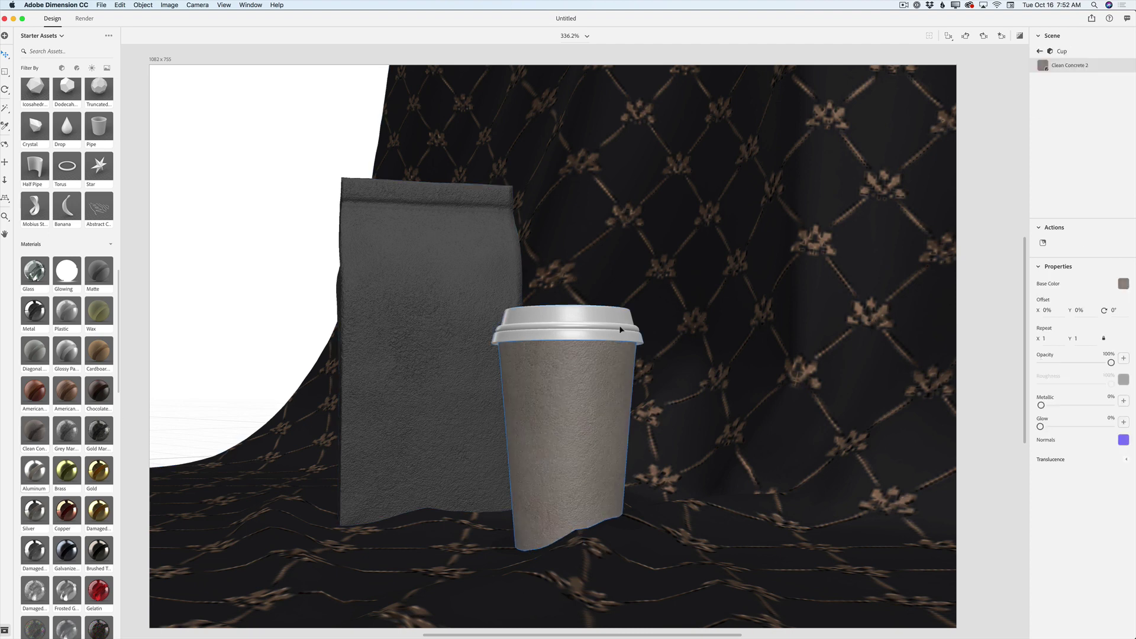
{"action": "left_click", "coordinate": [1040, 51]}
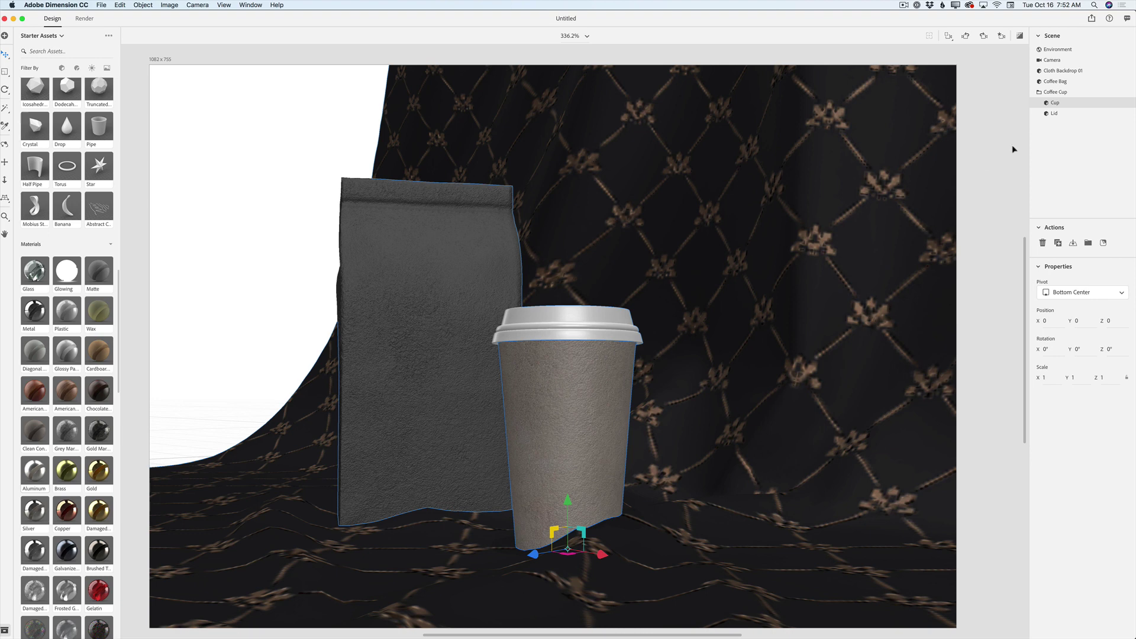
Apply the Plastic material to the cup's lid, with roughness at about 40% and metallic at about 59%
{"action": "left_click", "coordinate": [1055, 116]}
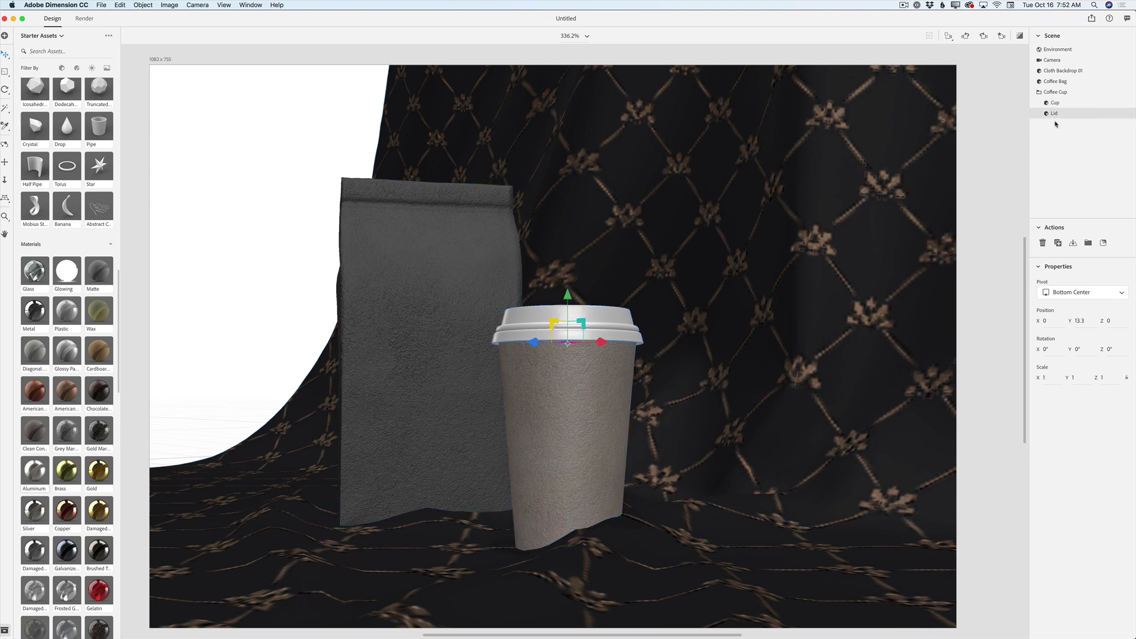
{"action": "left_click", "coordinate": [67, 320]}
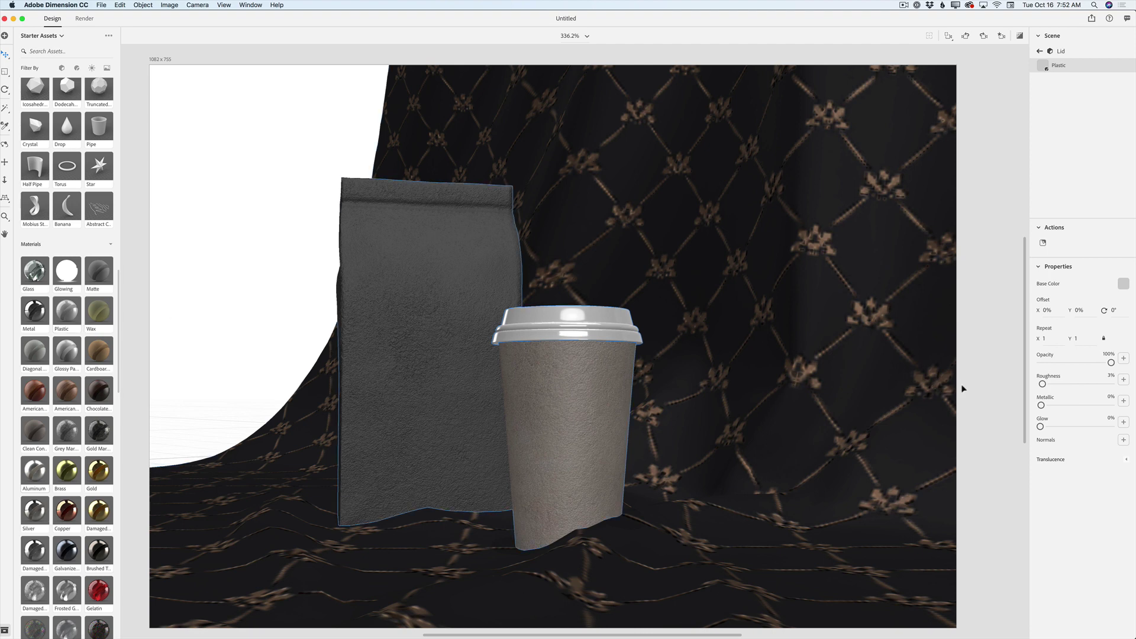
{"action": "left_click_drag", "start_coordinate": [1042, 426], "coordinate": [1069, 383]}
Set the lid material's base color to black, RGB 0, 0, 0
{"action": "left_click", "coordinate": [1122, 283]}
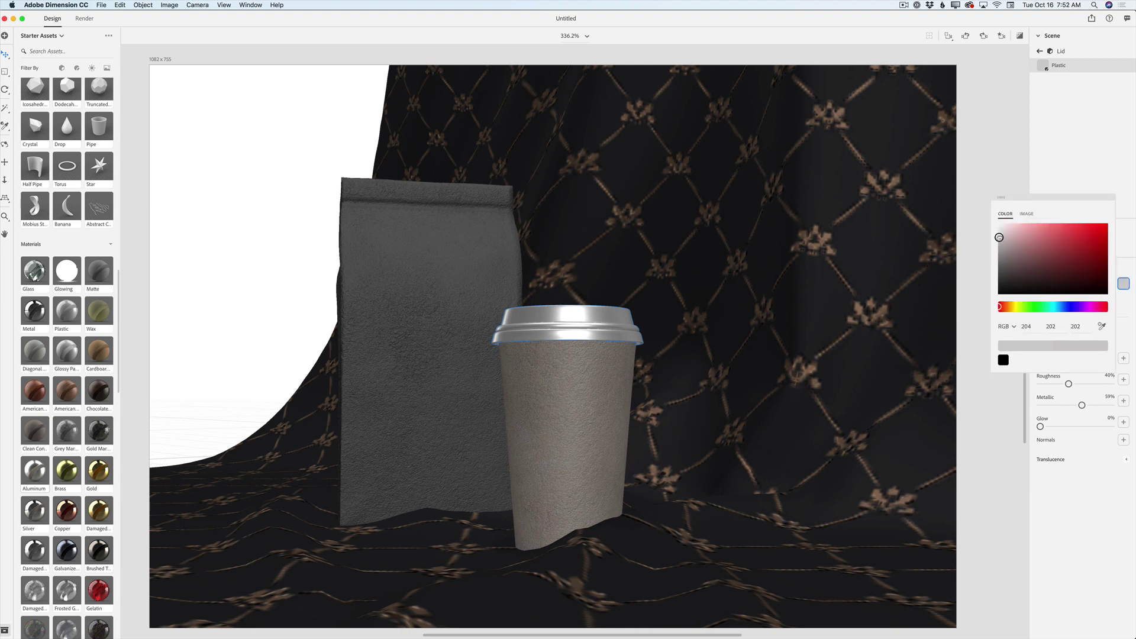
{"action": "left_click_drag", "start_coordinate": [999, 238], "coordinate": [998, 294]}
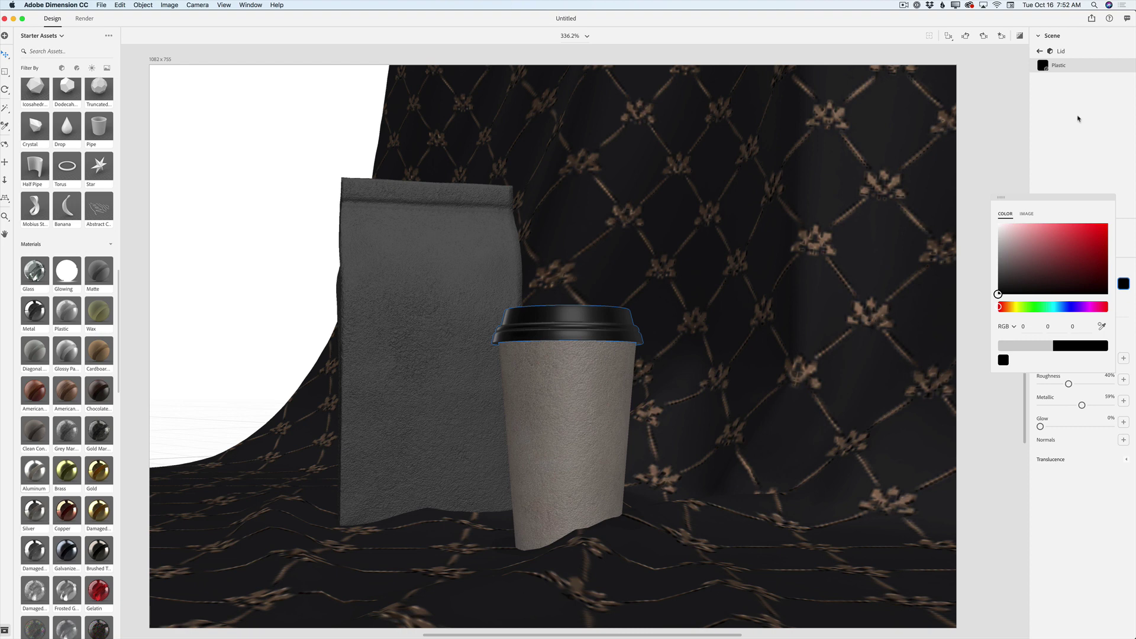
{"action": "left_click", "coordinate": [1040, 52]}
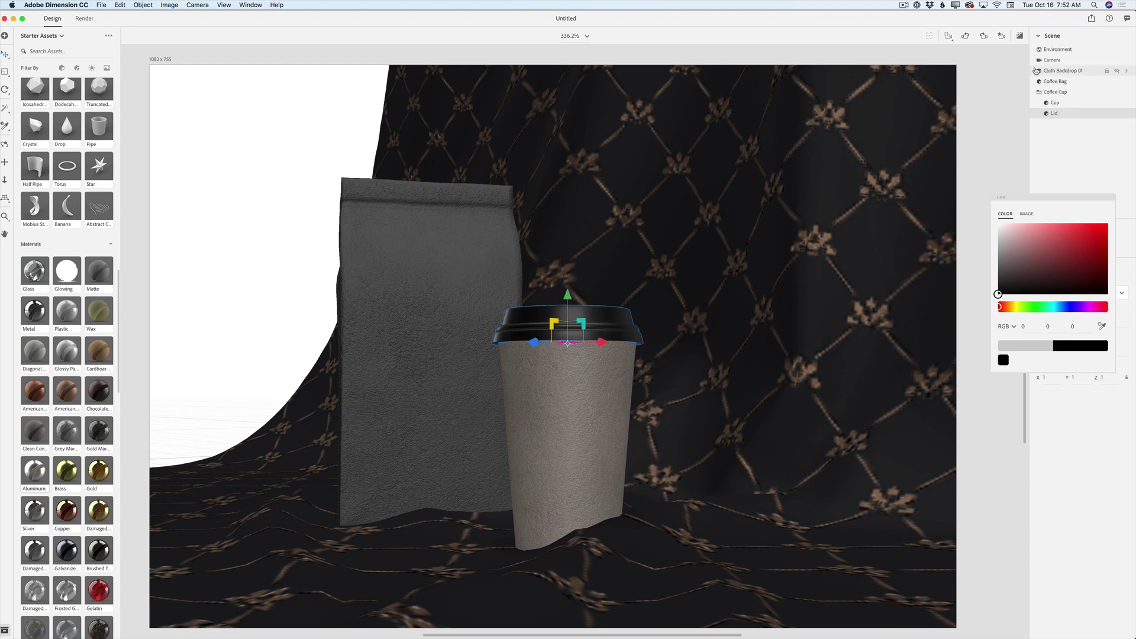
Place splashes.ai as a graphic on the cup body, enlarge it to about 26.8% and shift it slightly to the right
{"action": "left_click", "coordinate": [1073, 105]}
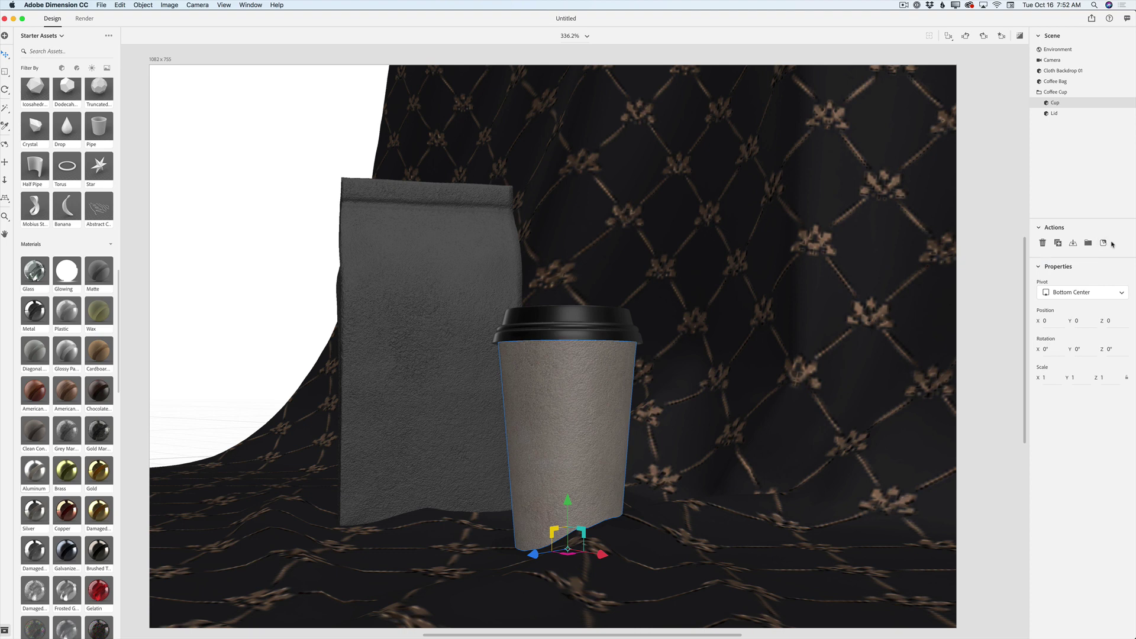
{"action": "left_click", "coordinate": [1104, 243]}
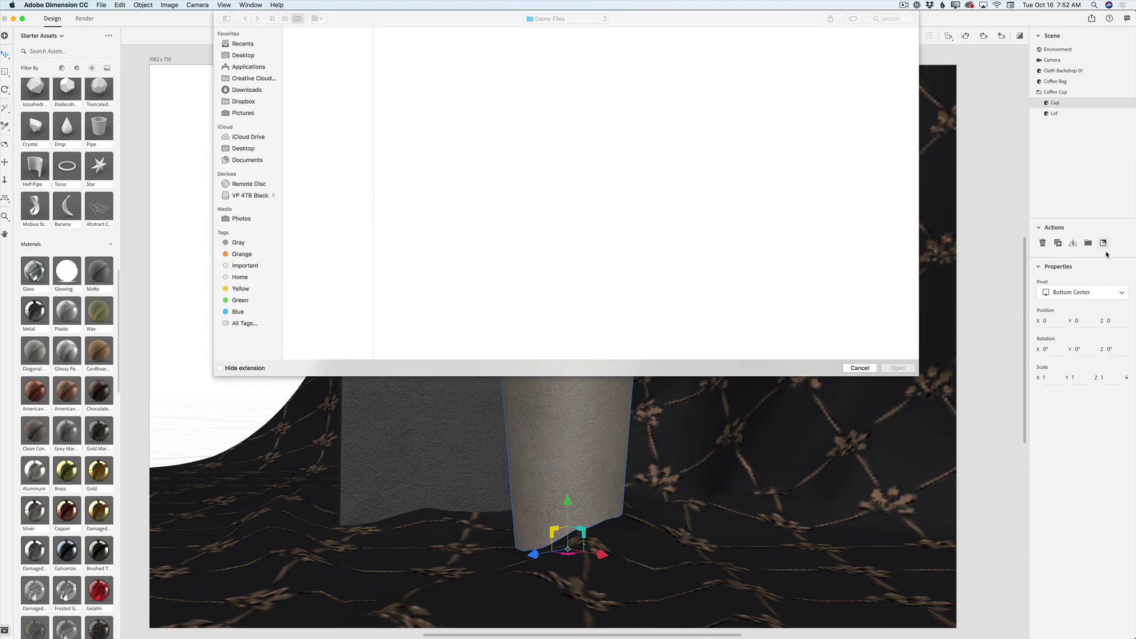
{"action": "left_click", "coordinate": [318, 73]}
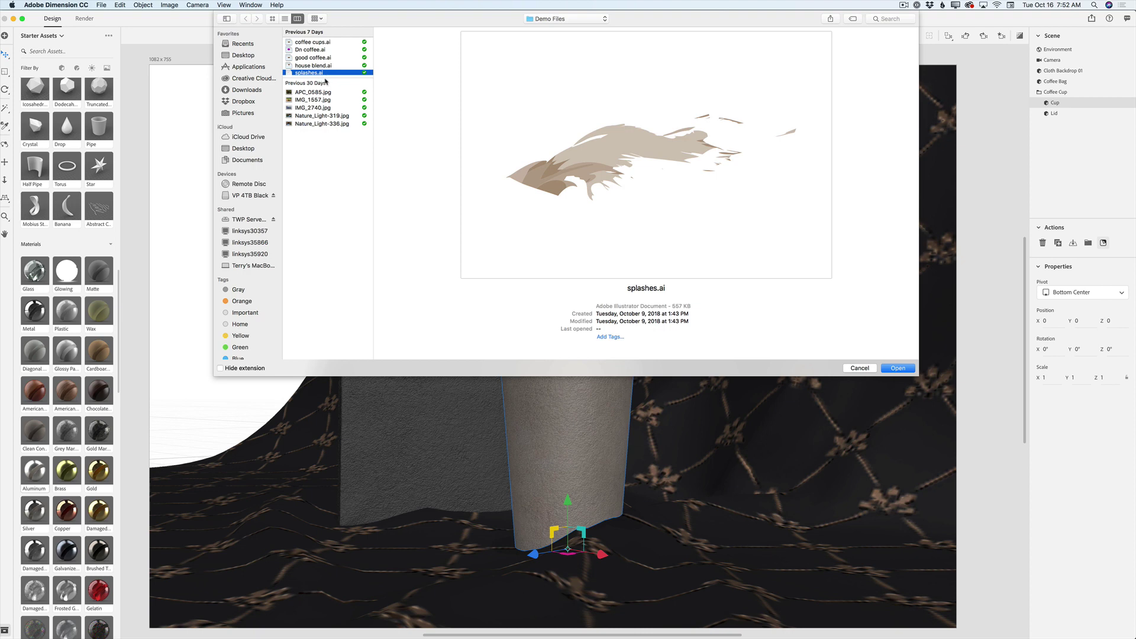
{"action": "left_click", "coordinate": [898, 368]}
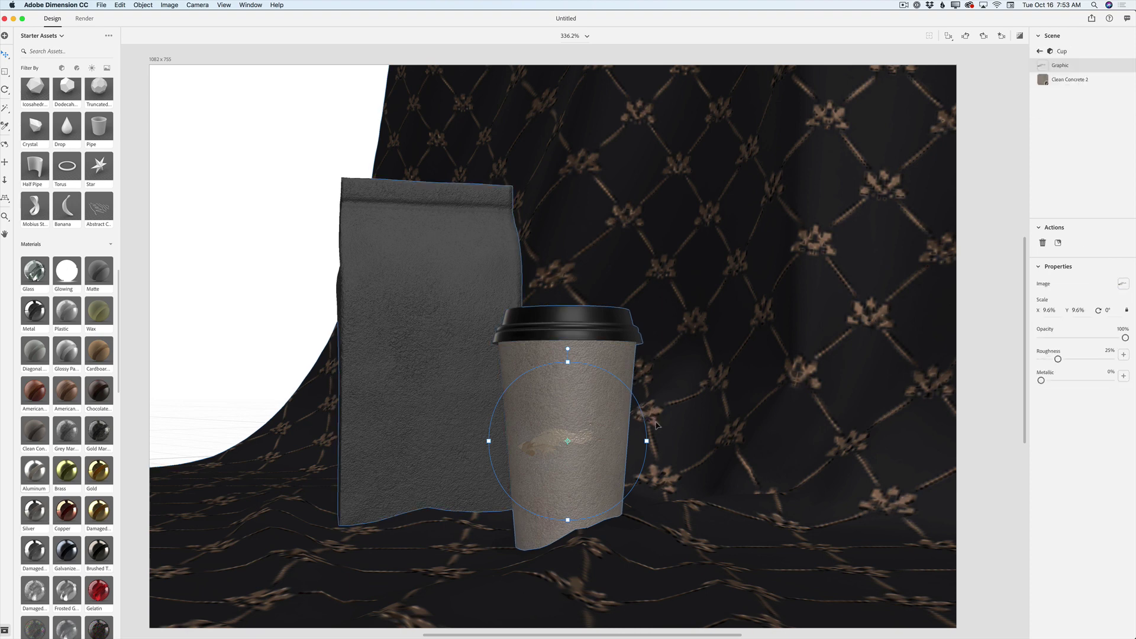
{"action": "left_click_drag", "start_coordinate": [647, 441], "coordinate": [787, 441]}
{"action": "left_click_drag", "start_coordinate": [577, 428], "coordinate": [620, 428]}
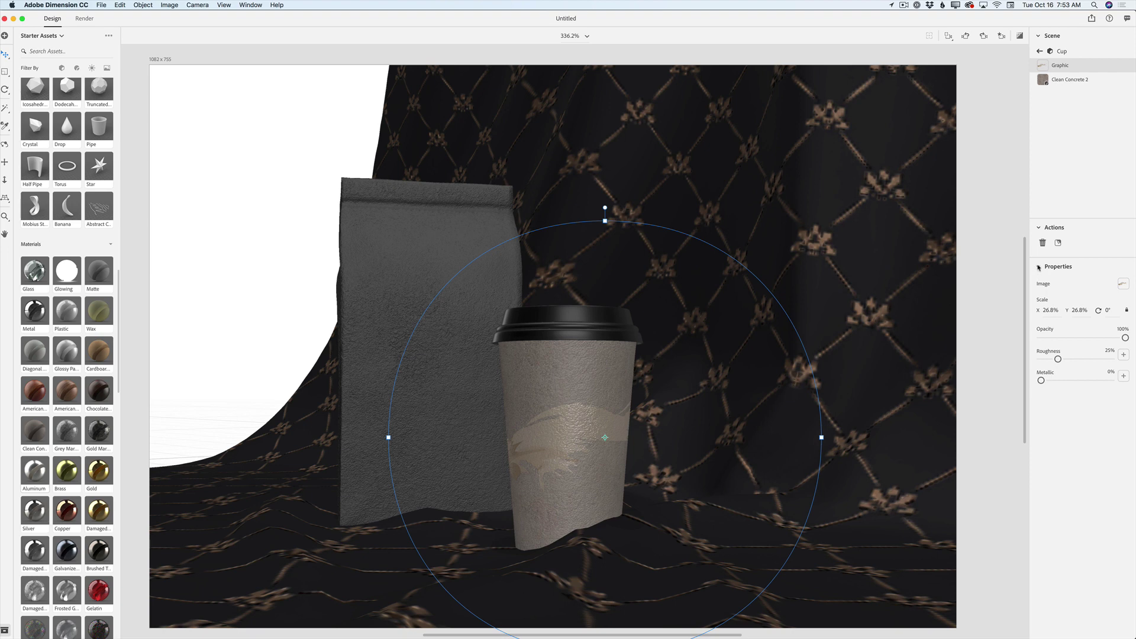
Place house blend.ai as a graphic on the cup body, enlarge it to about 12.8% and position it just below the lid
{"action": "left_click", "coordinate": [1061, 246]}
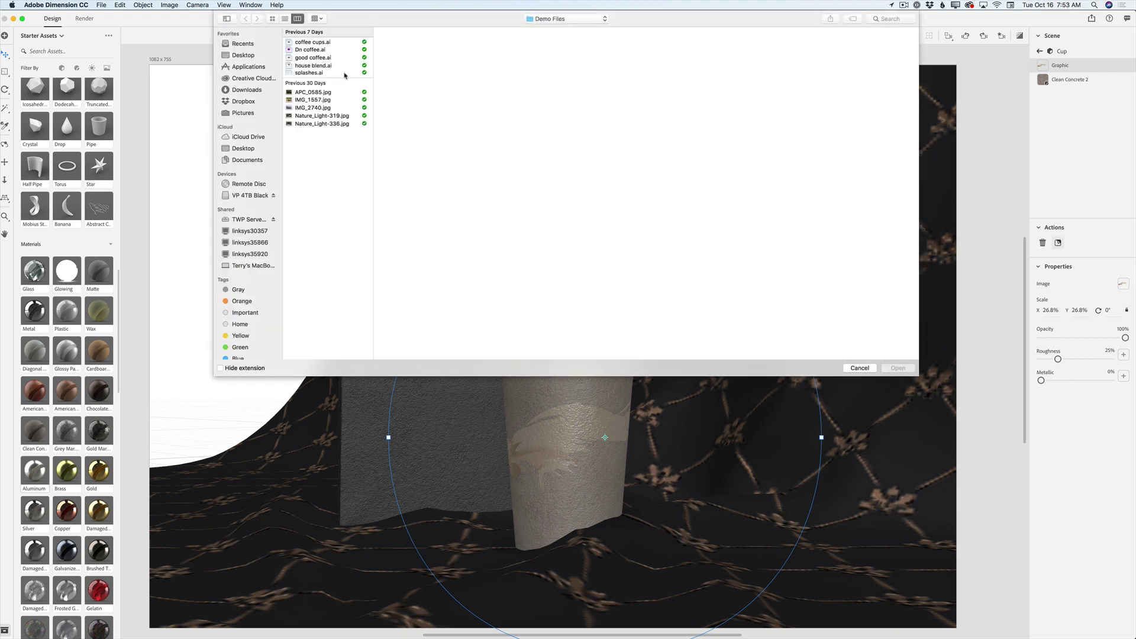
{"action": "left_click", "coordinate": [327, 66]}
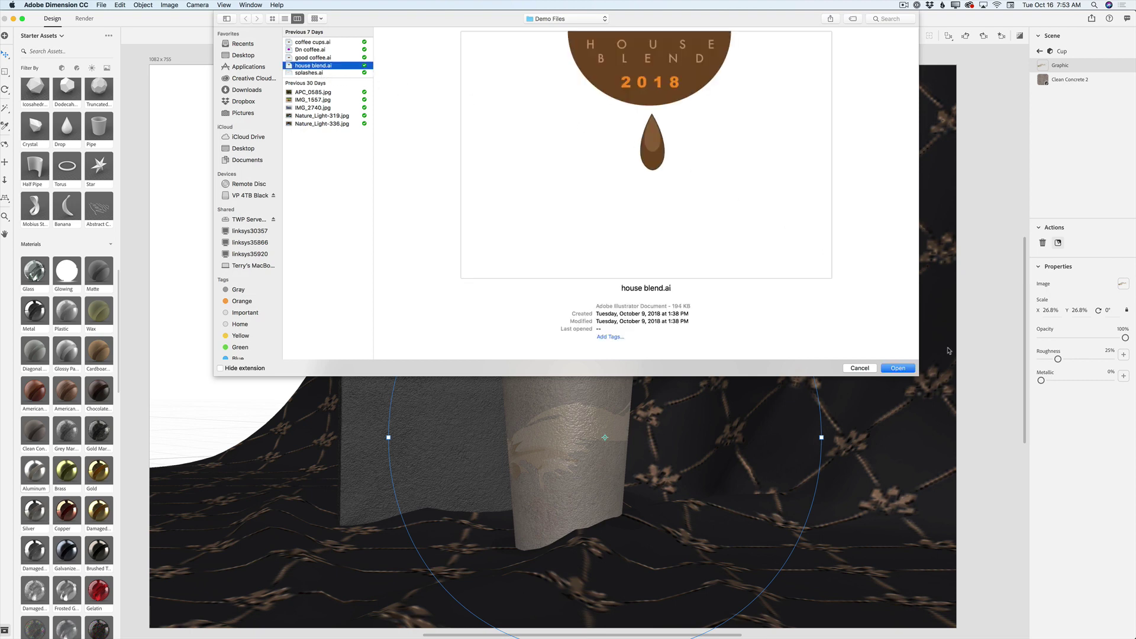
{"action": "left_click", "coordinate": [898, 368]}
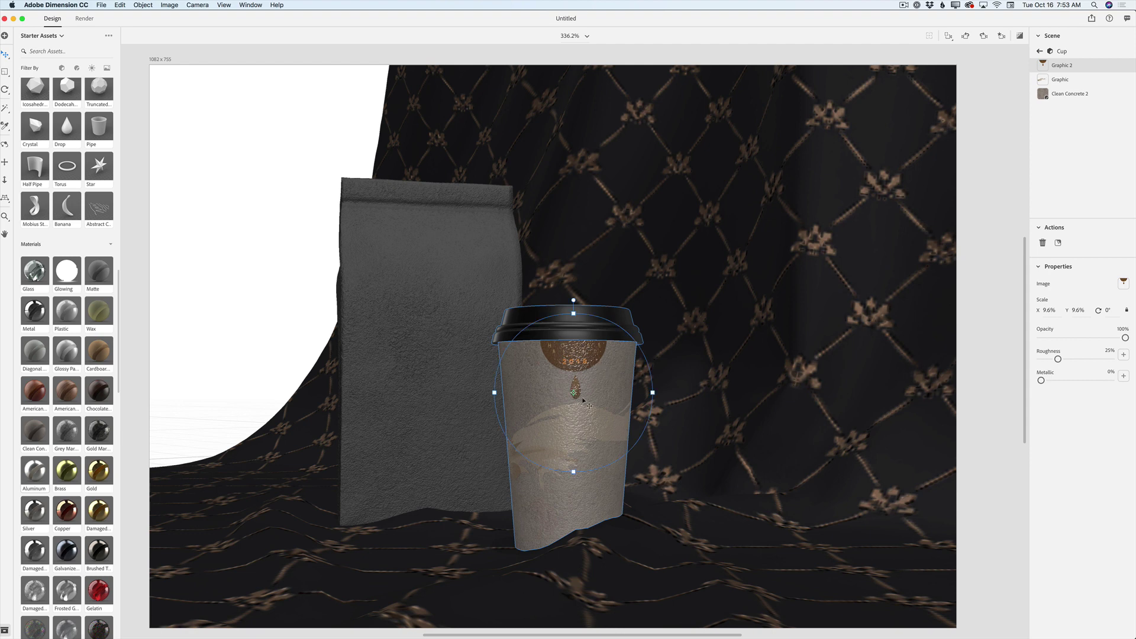
{"action": "left_click_drag", "start_coordinate": [651, 394], "coordinate": [679, 393]}
{"action": "left_click_drag", "start_coordinate": [585, 367], "coordinate": [583, 374]}
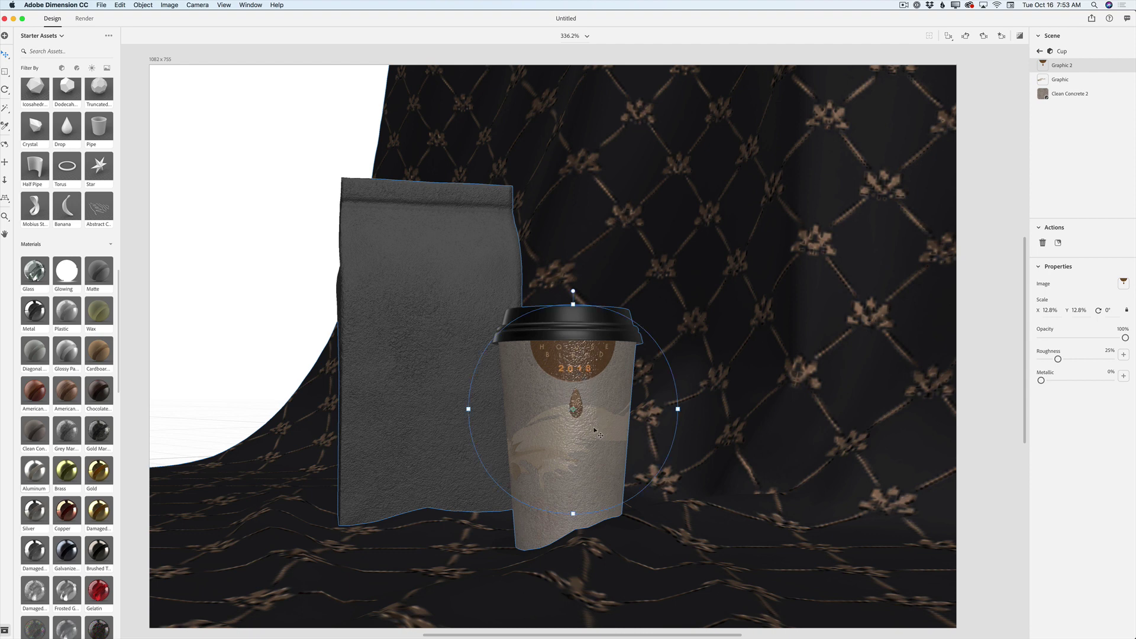
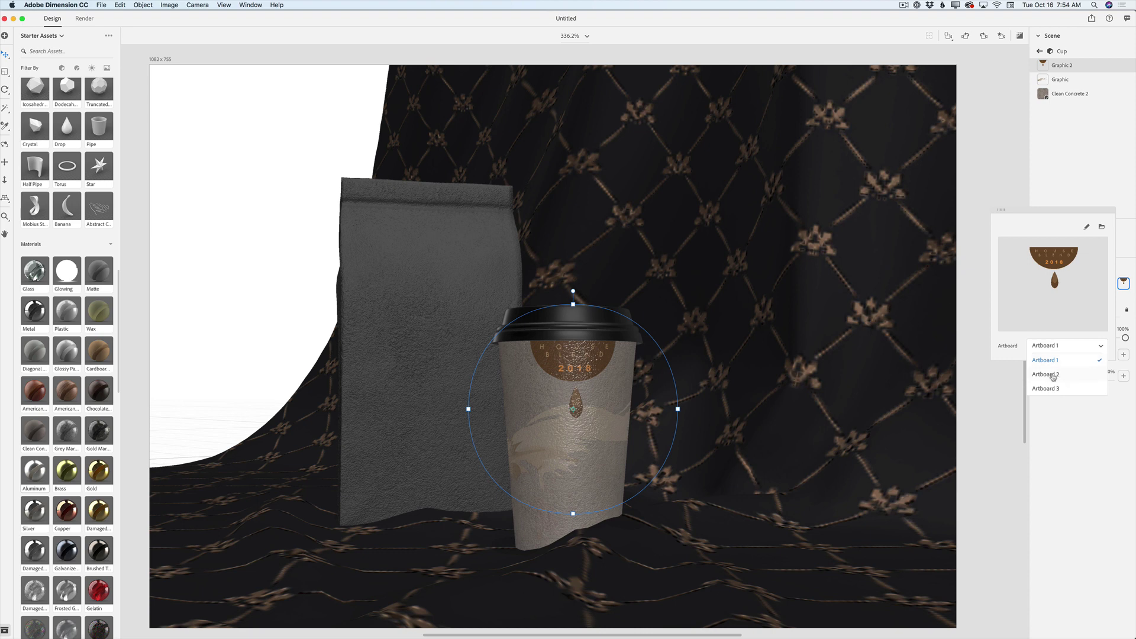
Switch the house blend graphic to Artboard 2 and set its roughness to about 49% and metallic to about 3%
{"action": "left_click", "coordinate": [1054, 374]}
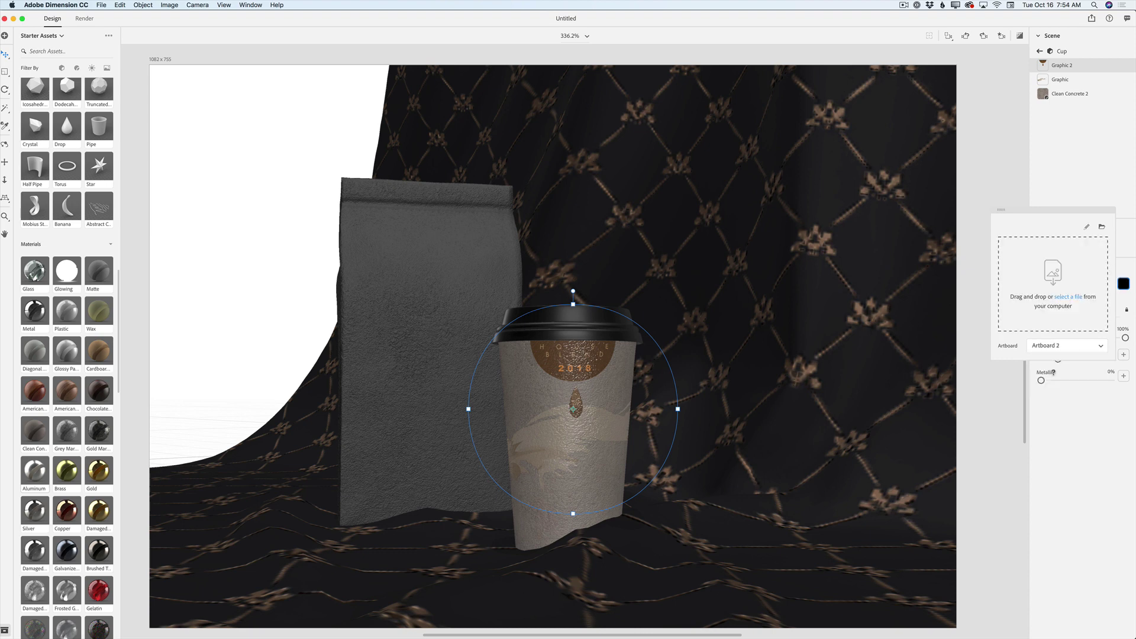
{"action": "left_click", "coordinate": [1091, 354]}
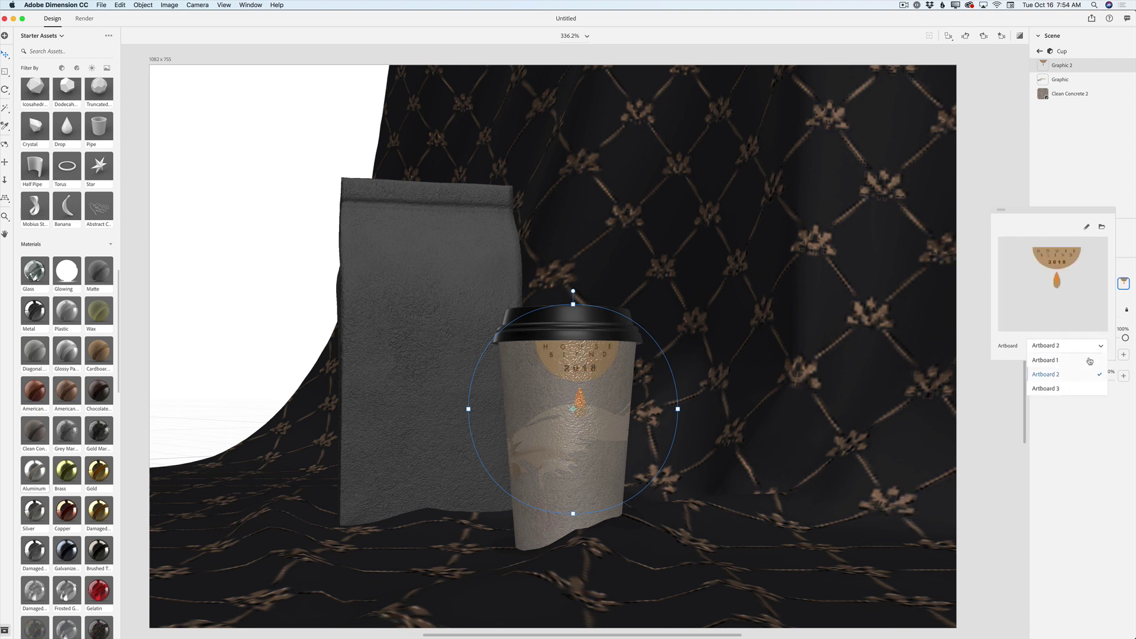
{"action": "left_click", "coordinate": [1083, 374]}
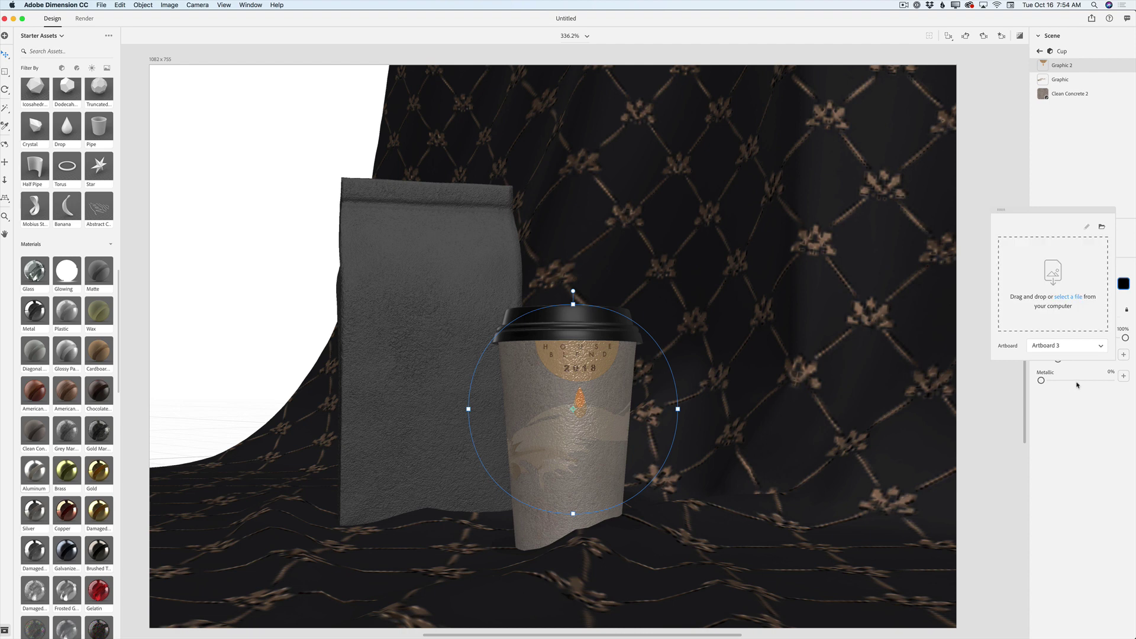
{"action": "left_click", "coordinate": [1092, 350]}
{"action": "left_click", "coordinate": [1071, 373]}
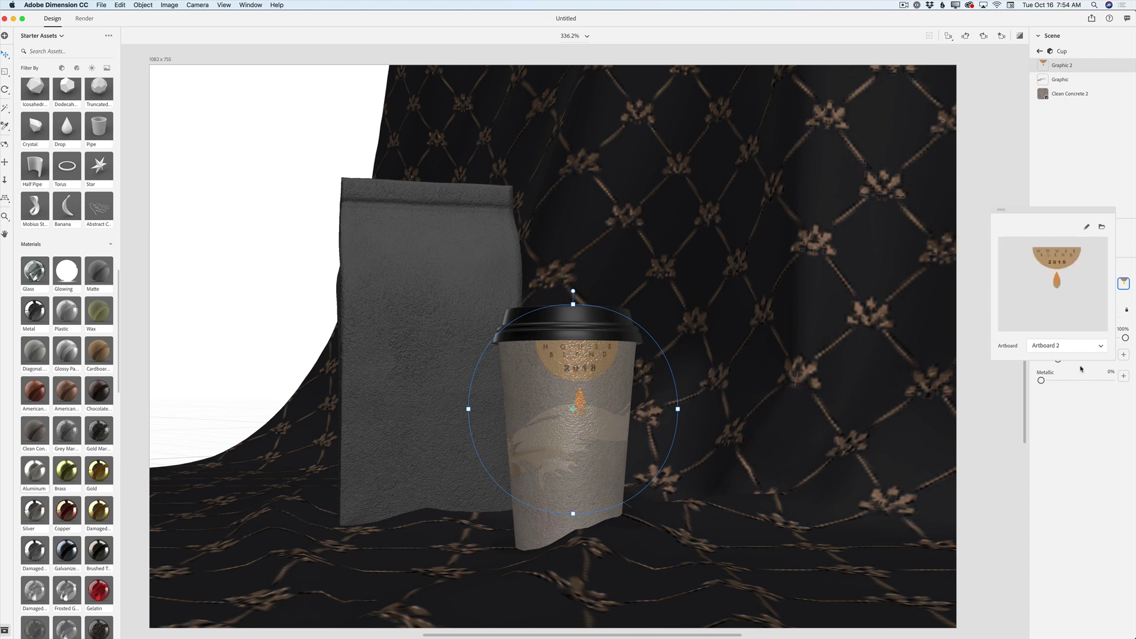
{"action": "left_click_drag", "start_coordinate": [1051, 381], "coordinate": [1075, 359]}
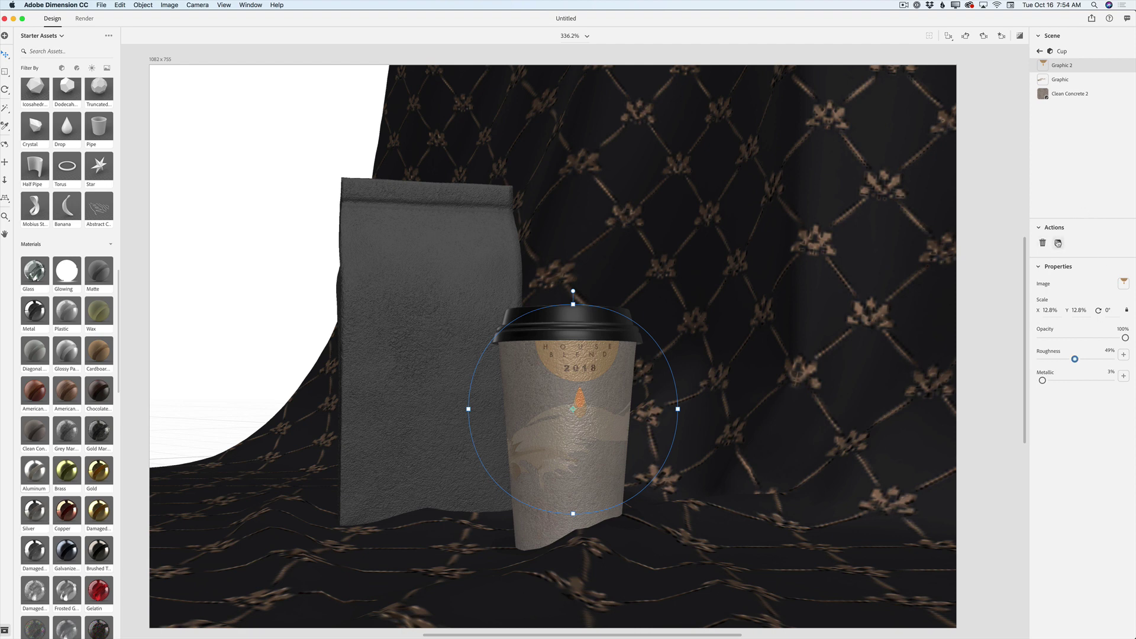
Place good coffee.ai as a graphic on the cup body, move it down to the cup's base and enlarge it to about 12.2%
{"action": "left_click", "coordinate": [1059, 243]}
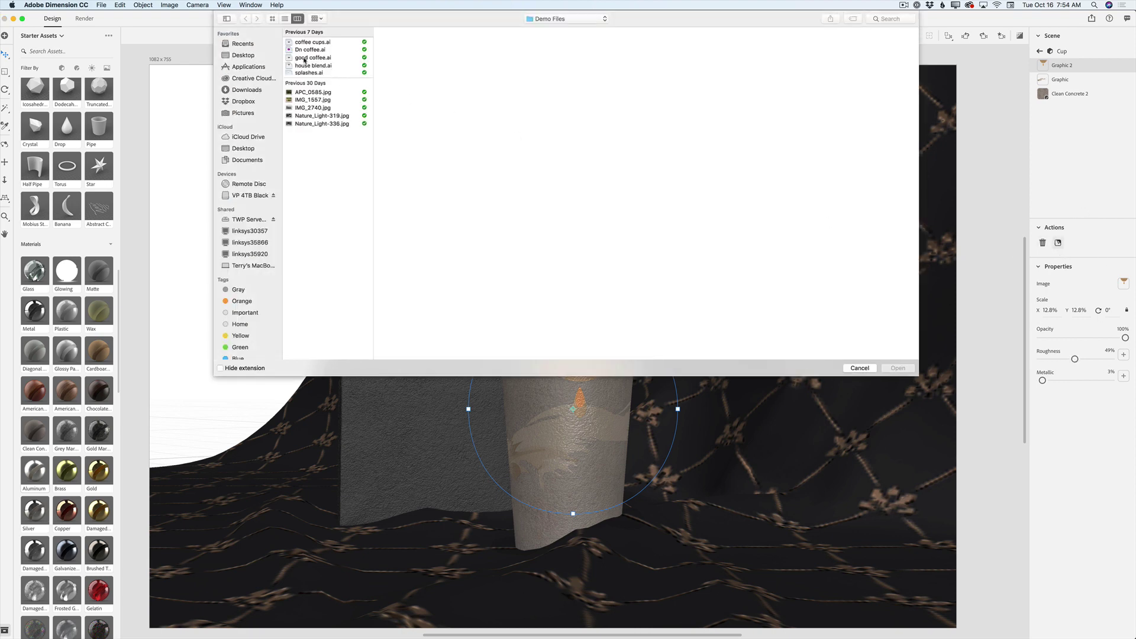
{"action": "left_click", "coordinate": [309, 58]}
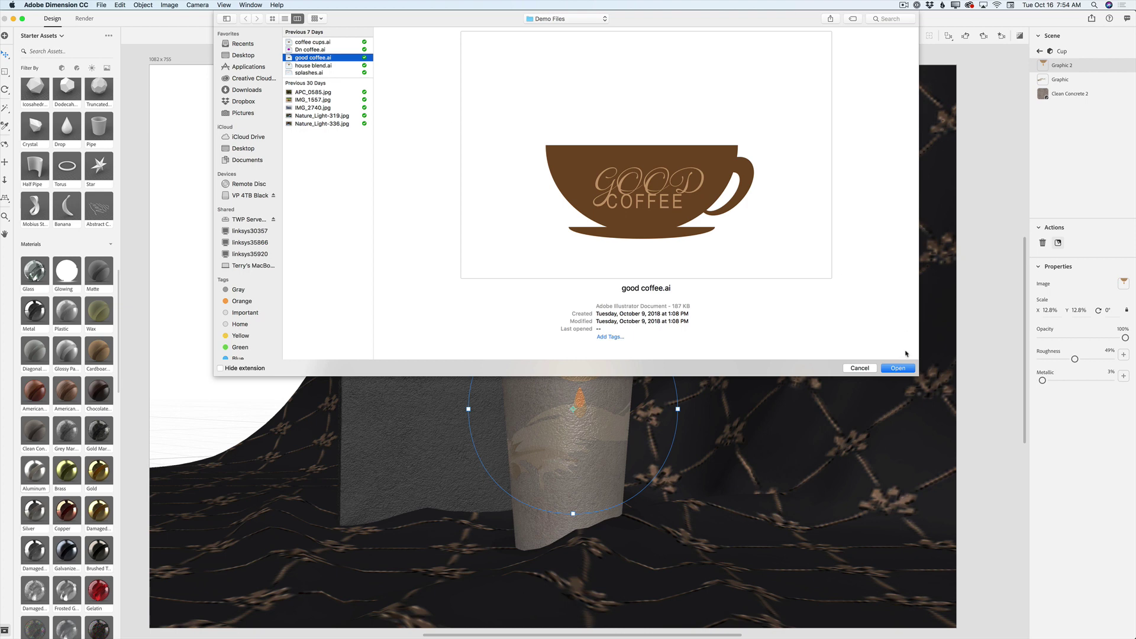
{"action": "left_click", "coordinate": [897, 368]}
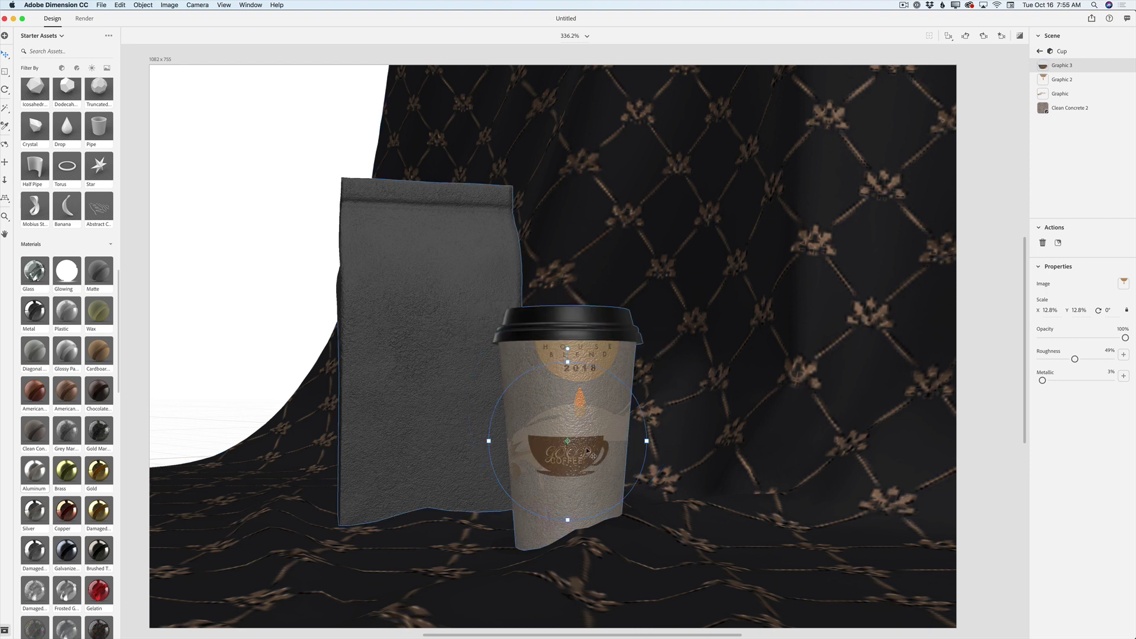
{"action": "left_click_drag", "start_coordinate": [588, 459], "coordinate": [591, 541]}
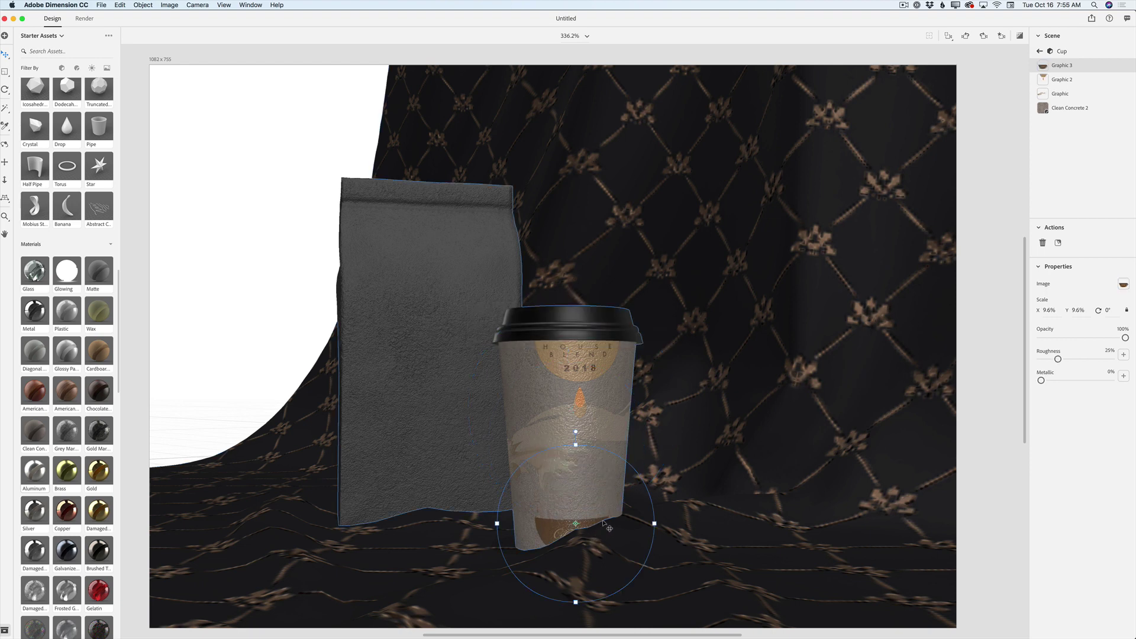
{"action": "left_click_drag", "start_coordinate": [497, 523], "coordinate": [476, 525]}
{"action": "mouse_move", "coordinate": [549, 524]}
{"action": "left_mouse_down"}
{"action": "mouse_move", "coordinate": [551, 495]}
{"action": "mouse_move", "coordinate": [564, 530]}
{"action": "left_mouse_up"}
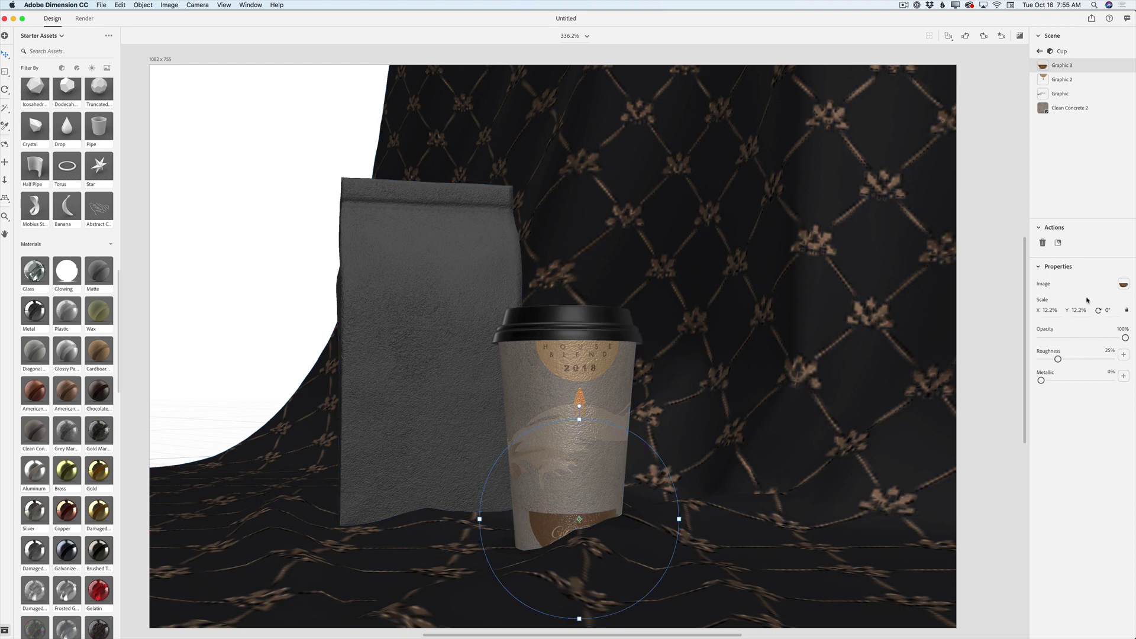
Switch the good coffee graphic to Artboard 2 and raise its roughness to about 60%
{"action": "left_click", "coordinate": [1124, 285]}
{"action": "left_click", "coordinate": [1064, 348]}
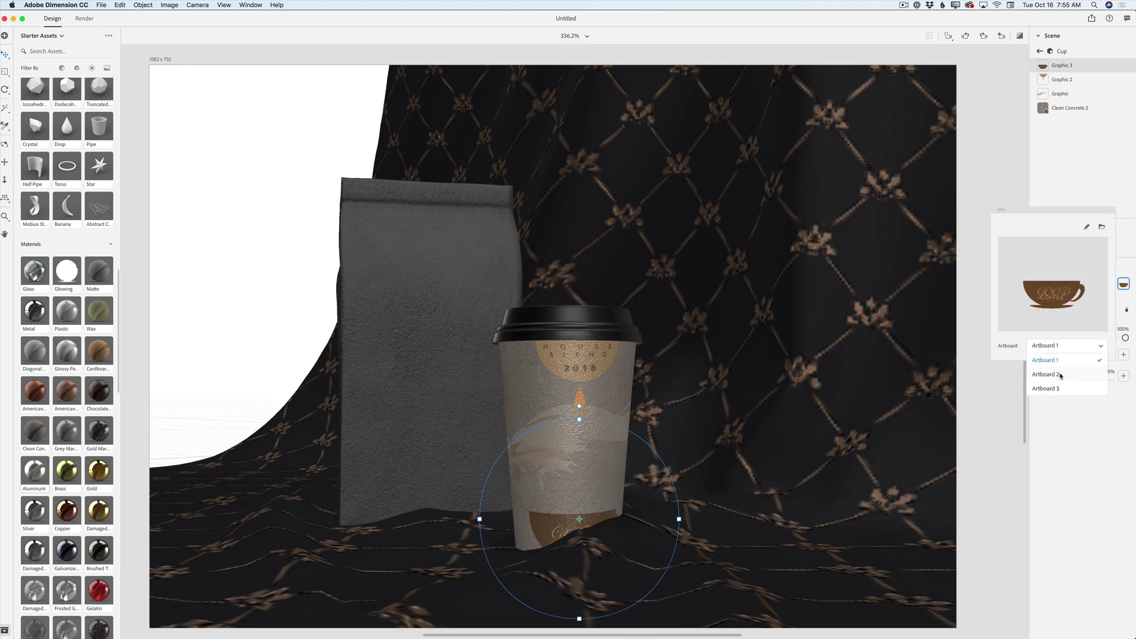
{"action": "left_click", "coordinate": [1058, 376]}
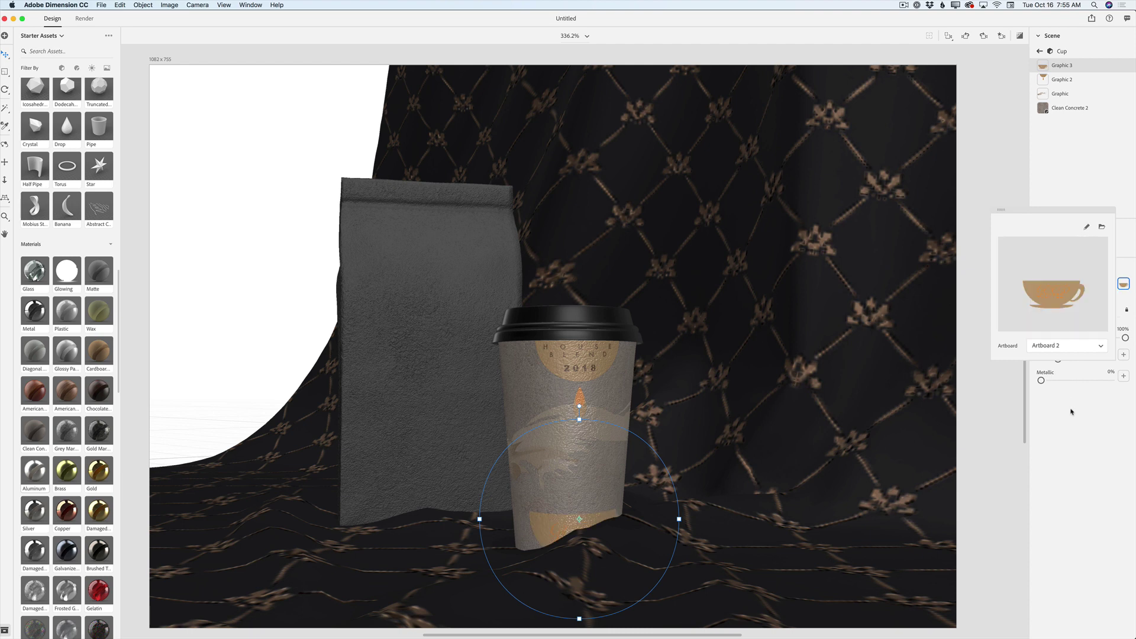
{"action": "left_click", "coordinate": [1063, 379]}
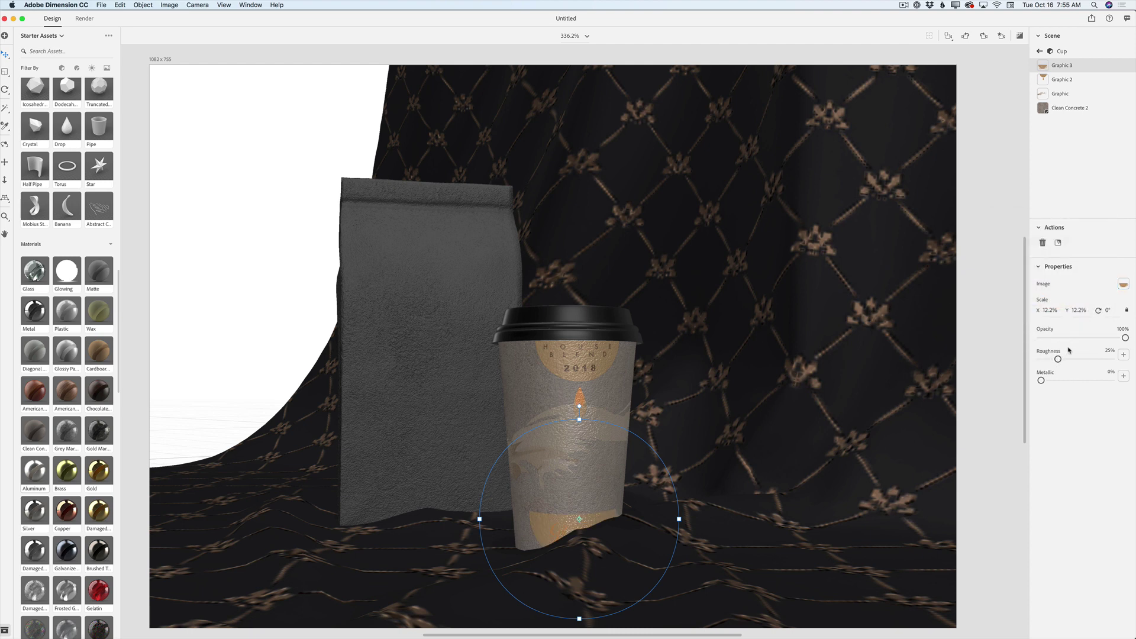
{"action": "left_click_drag", "start_coordinate": [1059, 360], "coordinate": [1083, 358]}
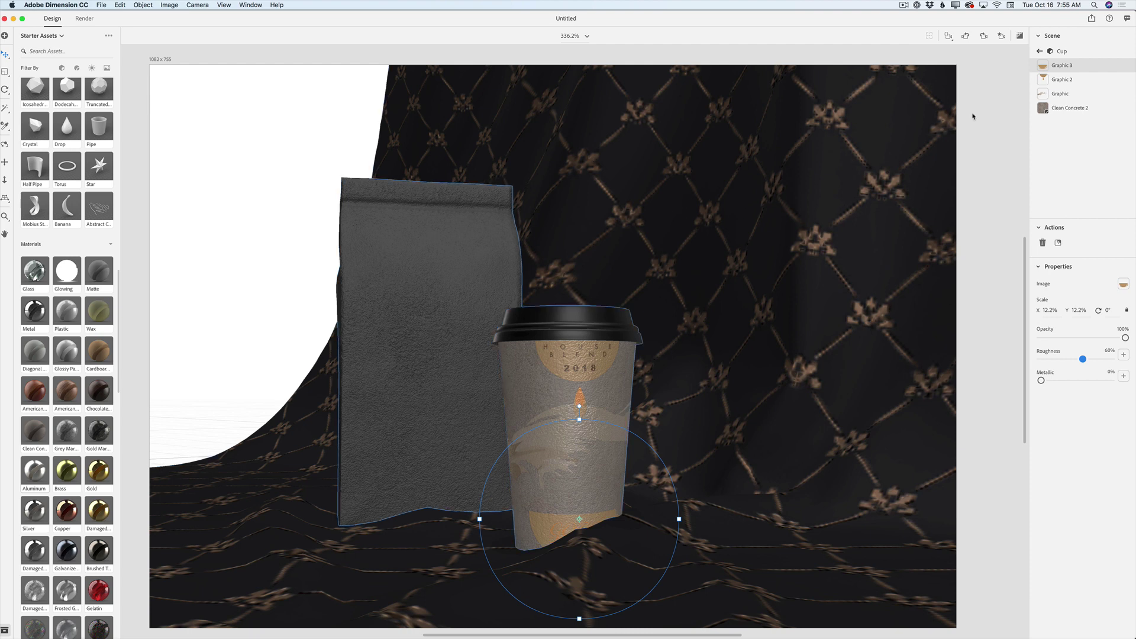
Turn on camera focus, set the focus point on the cup body and reduce the blur amount to about 2.6
{"action": "left_click", "coordinate": [1040, 49]}
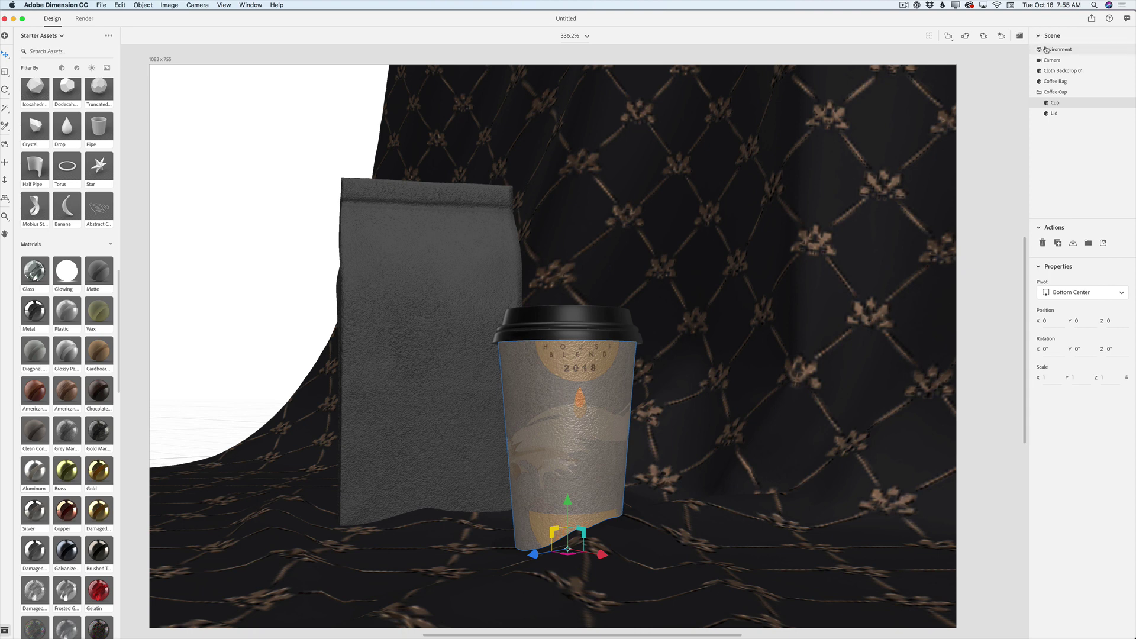
{"action": "left_click", "coordinate": [1051, 61]}
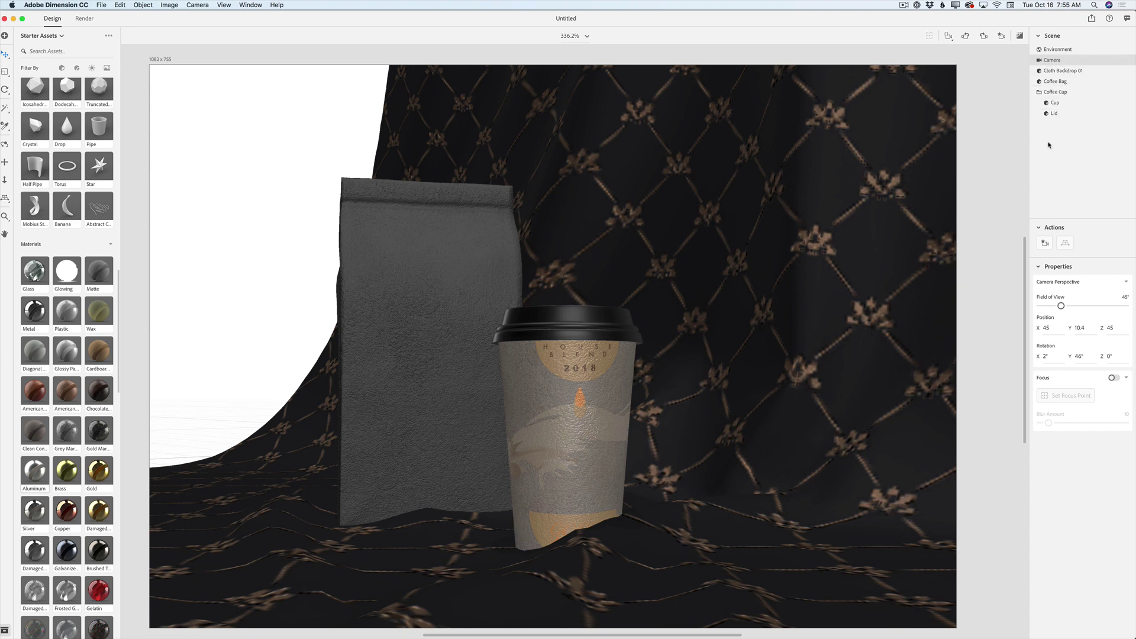
{"action": "left_click", "coordinate": [1114, 378]}
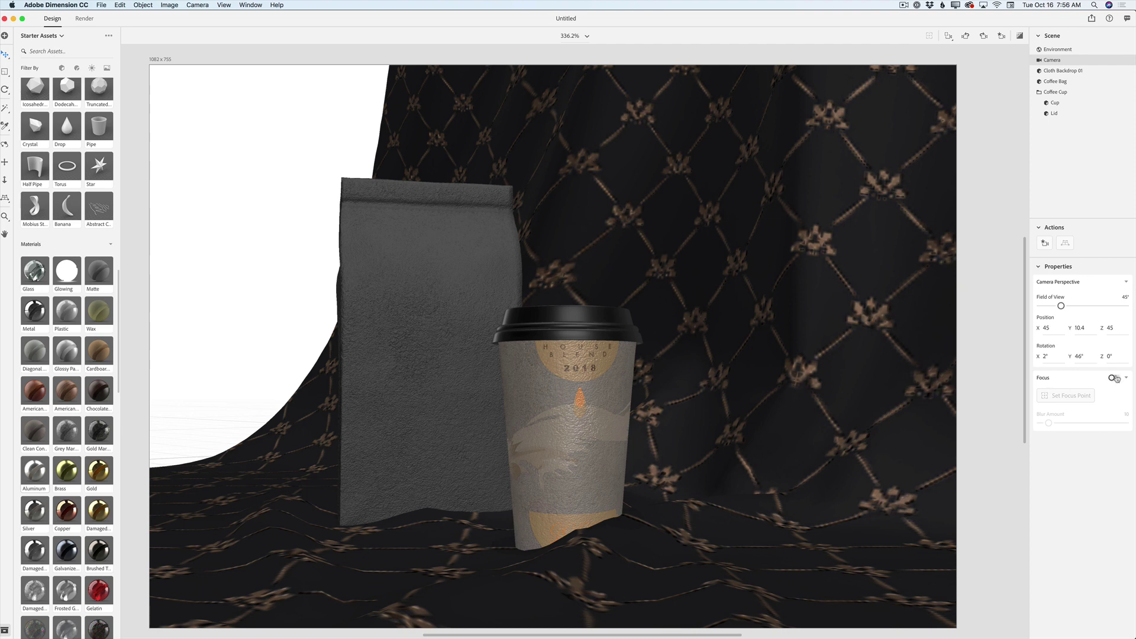
{"action": "left_click", "coordinate": [567, 430]}
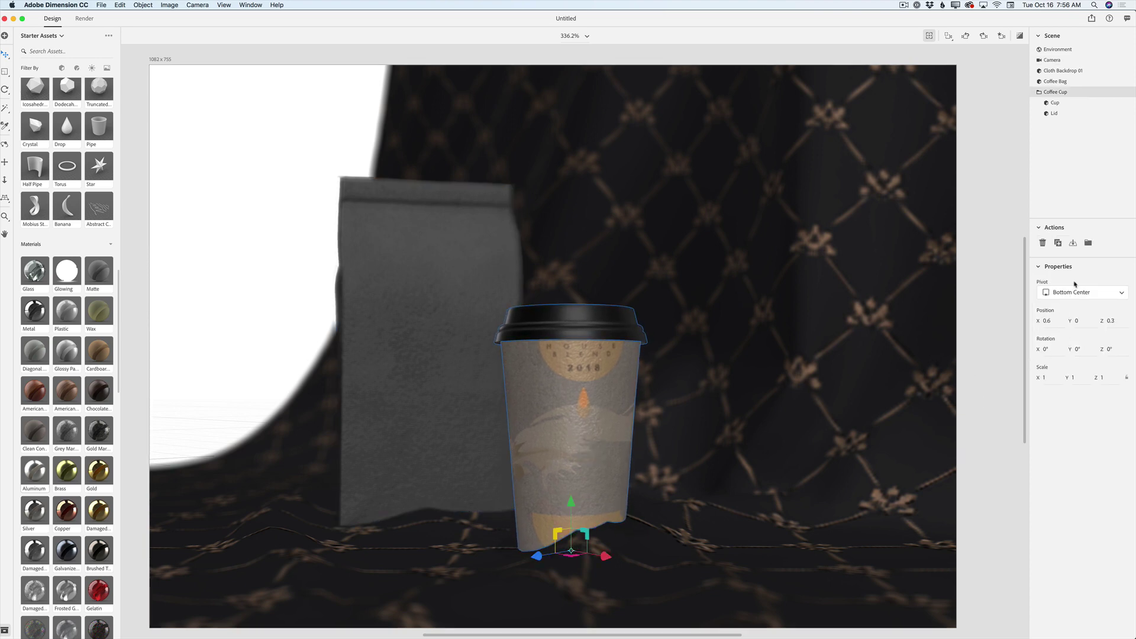
{"action": "left_click", "coordinate": [1053, 59]}
{"action": "left_click", "coordinate": [1065, 396]}
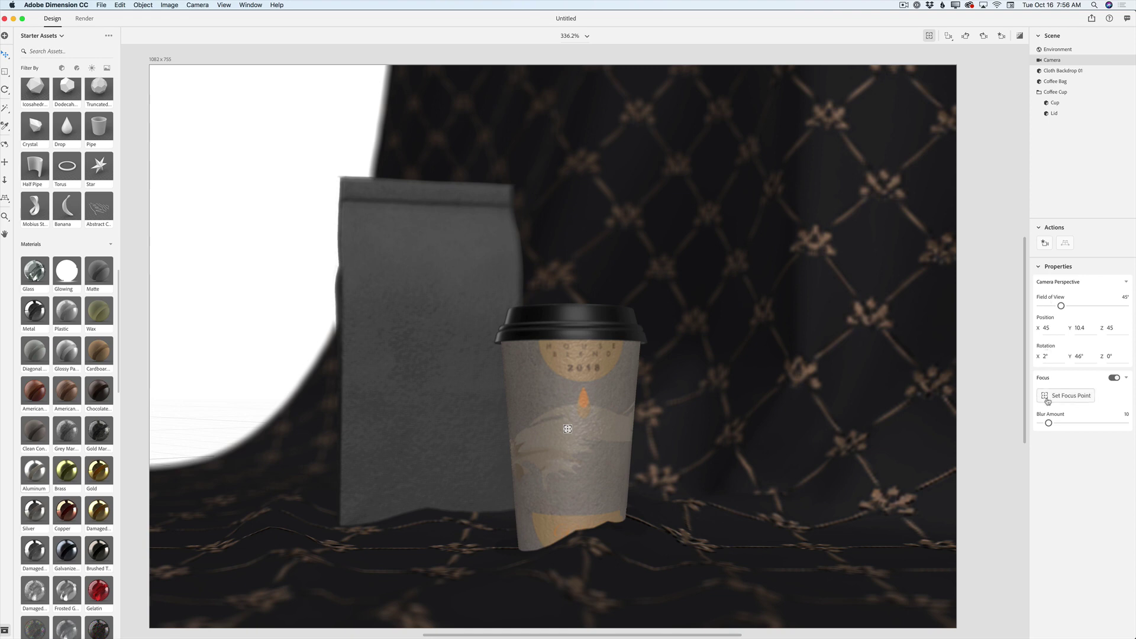
{"action": "left_click", "coordinate": [564, 428]}
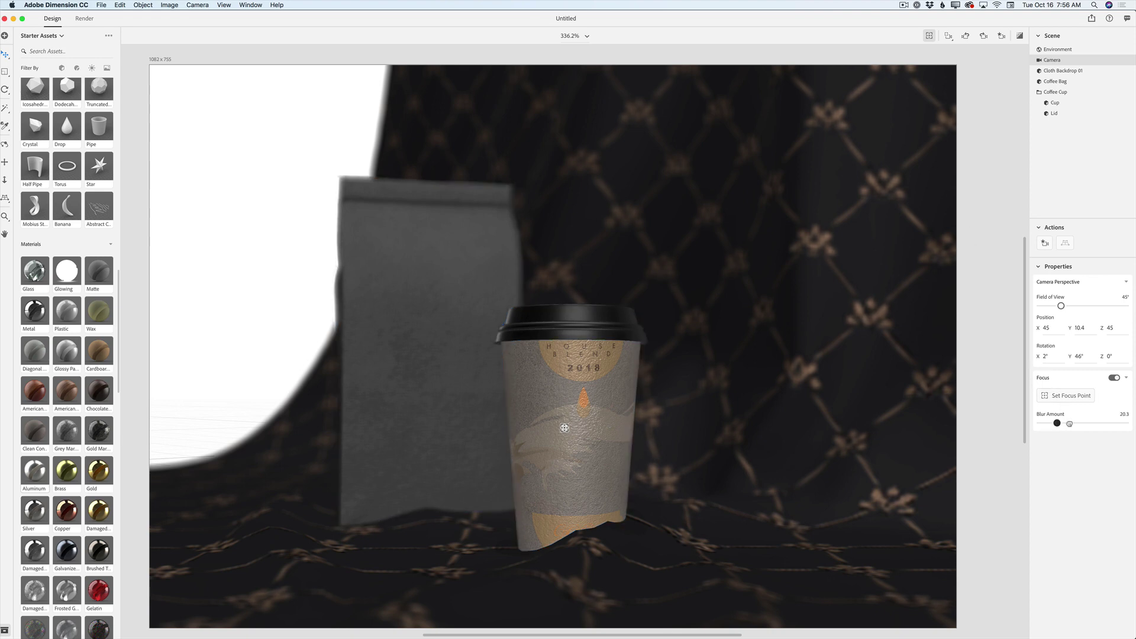
{"action": "mouse_move", "coordinate": [1049, 424]}
{"action": "left_mouse_down"}
{"action": "mouse_move", "coordinate": [1082, 423]}
{"action": "mouse_move", "coordinate": [1042, 423]}
{"action": "left_mouse_up"}
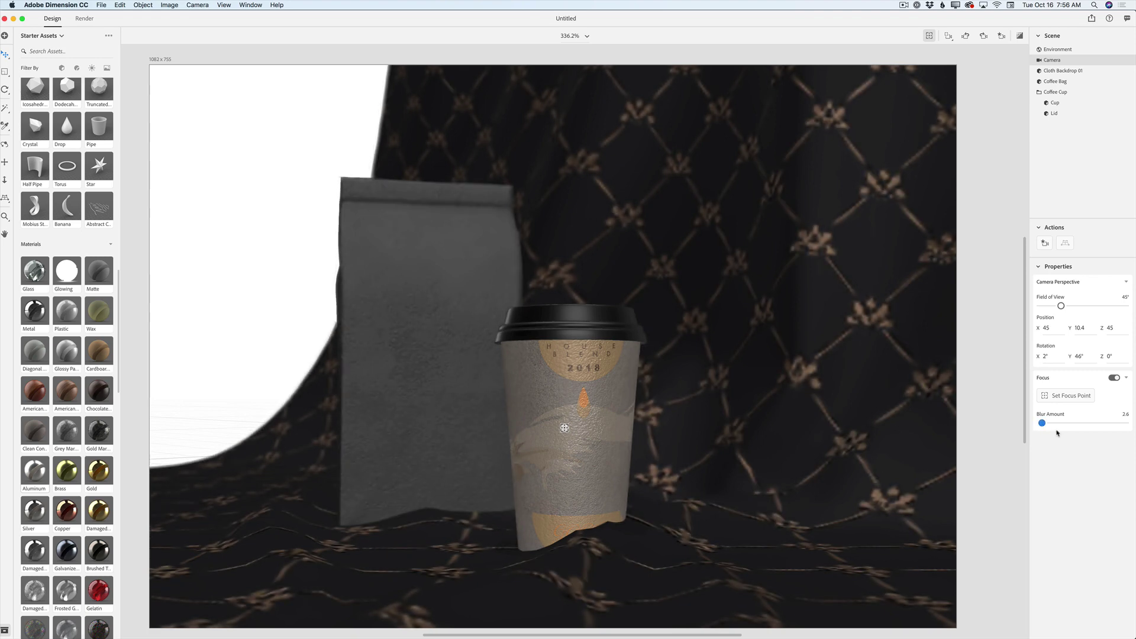
Try the focus point on the coffee bag with blur amounts of about 35.4 and 7.3
{"action": "left_click", "coordinate": [1082, 398]}
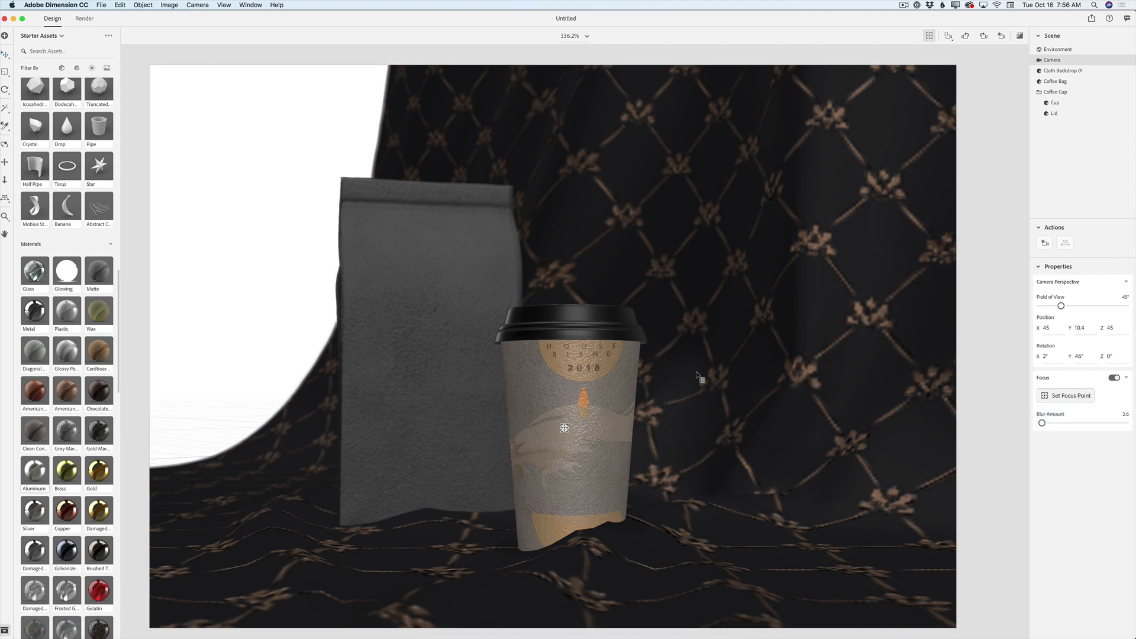
{"action": "left_click", "coordinate": [450, 382]}
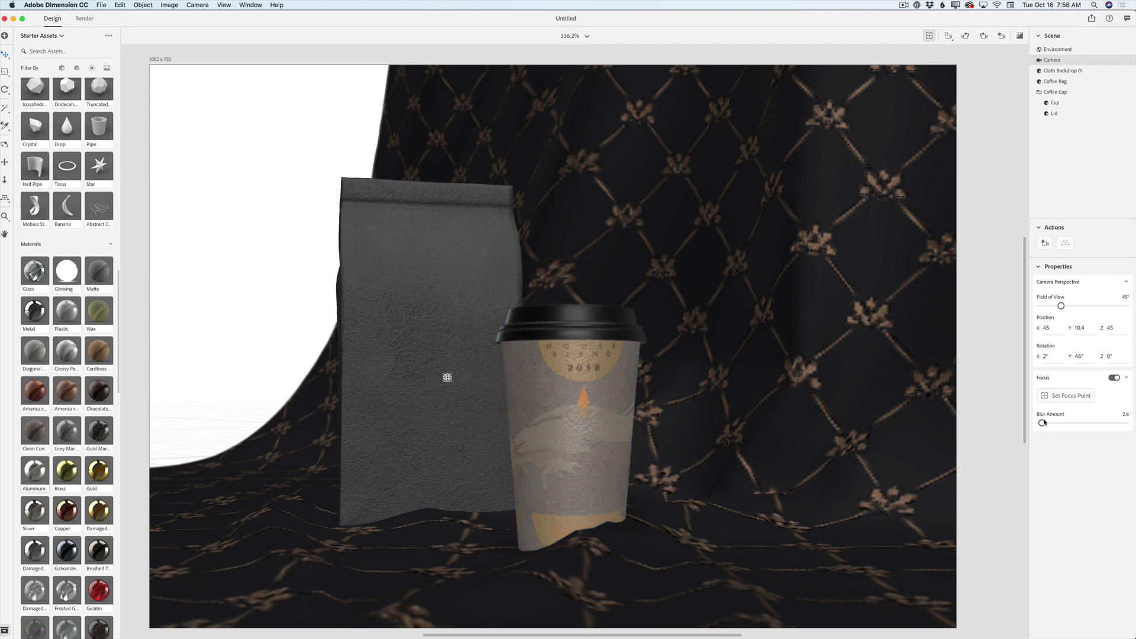
{"action": "left_click_drag", "start_coordinate": [1043, 423], "coordinate": [1070, 423]}
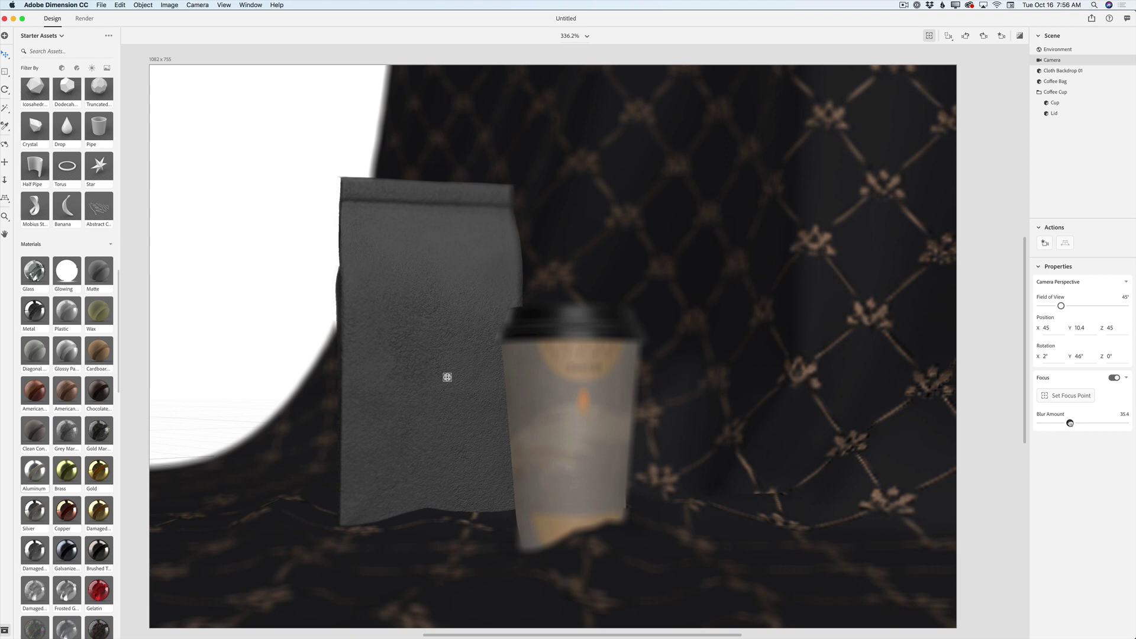
{"action": "left_click_drag", "start_coordinate": [1070, 423], "coordinate": [1045, 424]}
Set the camera's focus point on the middle of the cup body and the blur amount to about 3.6
{"action": "left_click", "coordinate": [1068, 396]}
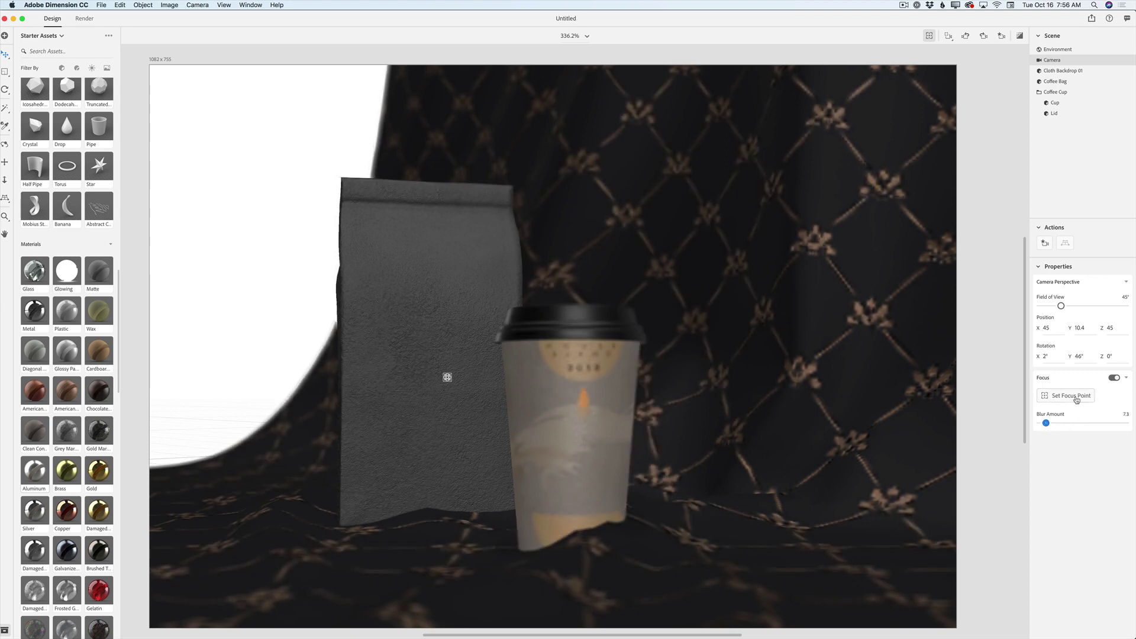
{"action": "left_click", "coordinate": [579, 429]}
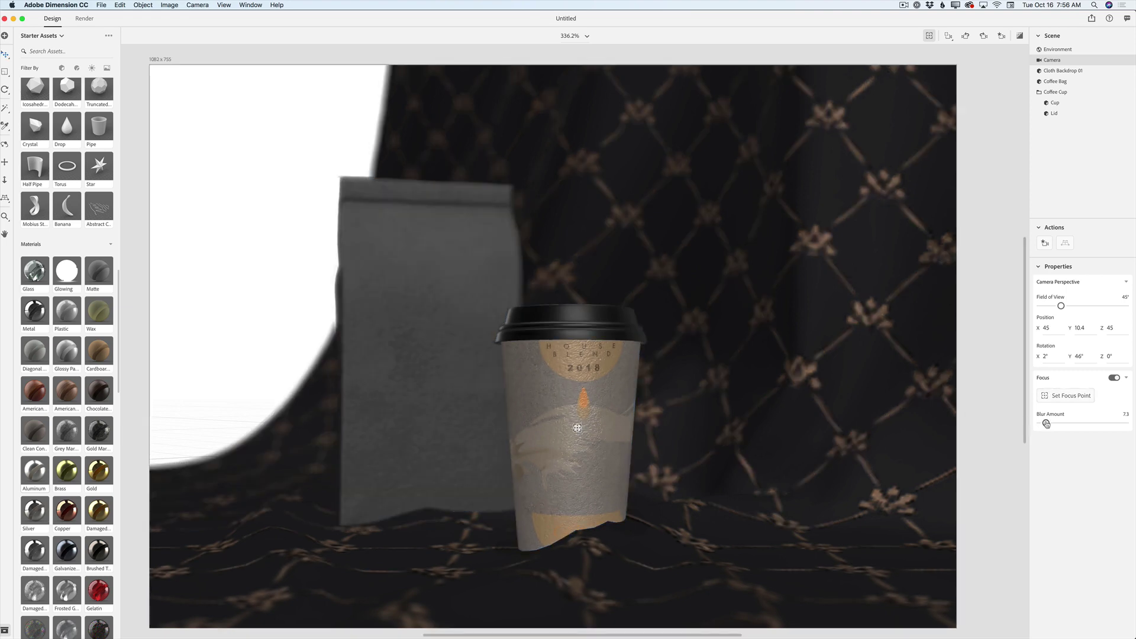
{"action": "left_click_drag", "start_coordinate": [1047, 423], "coordinate": [1043, 423]}
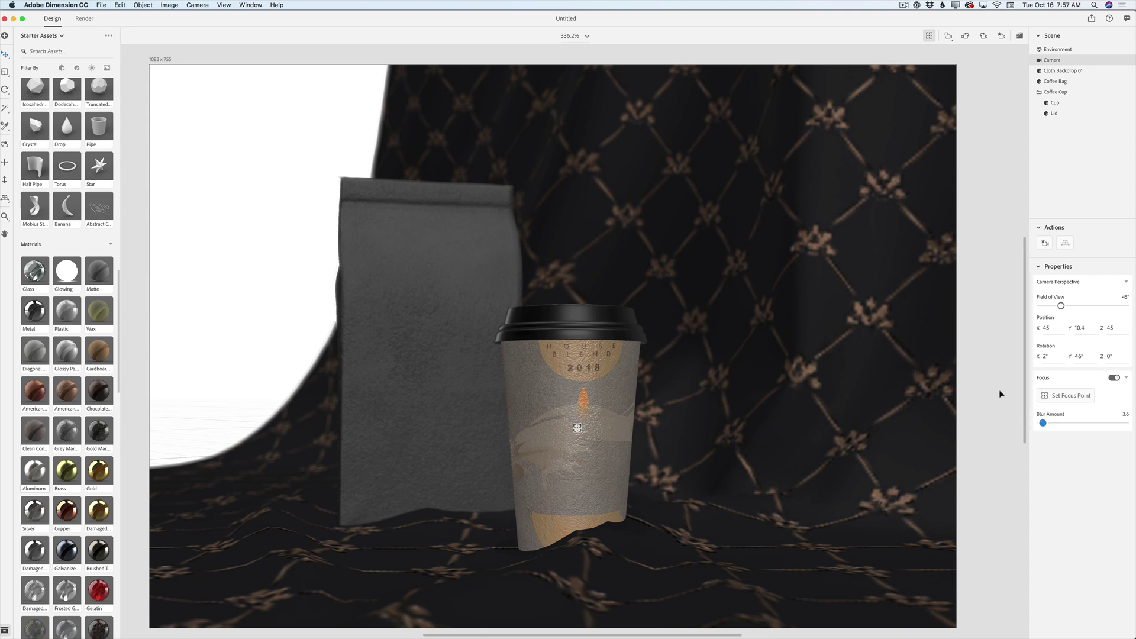
Save the current camera view as a bookmark named 1
{"action": "left_click", "coordinate": [1001, 37]}
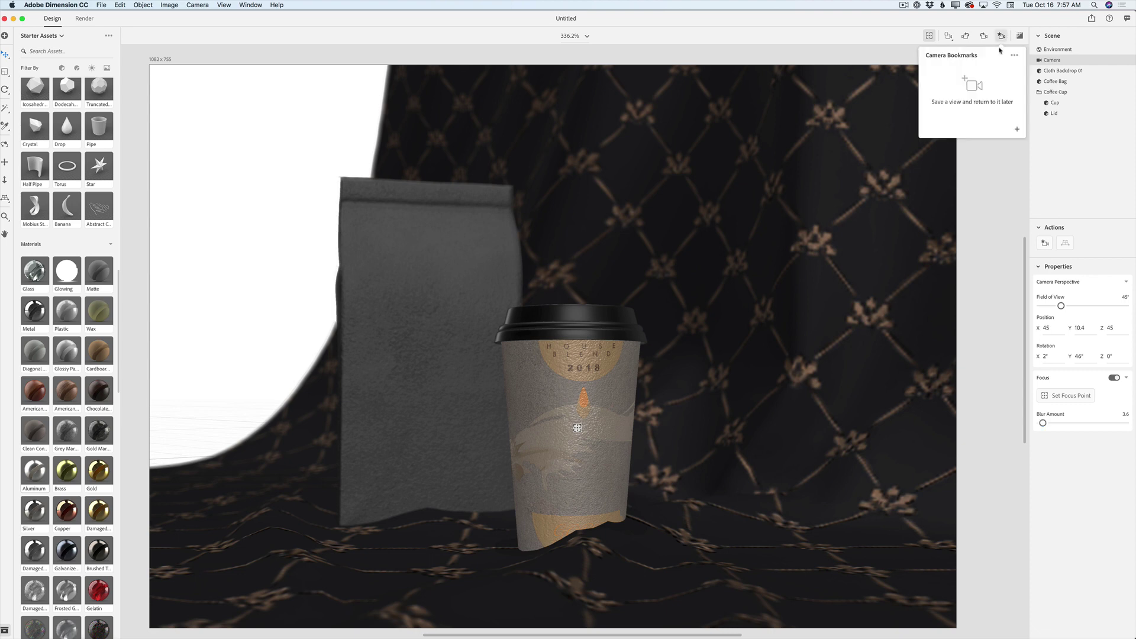
{"action": "left_click", "coordinate": [1018, 130]}
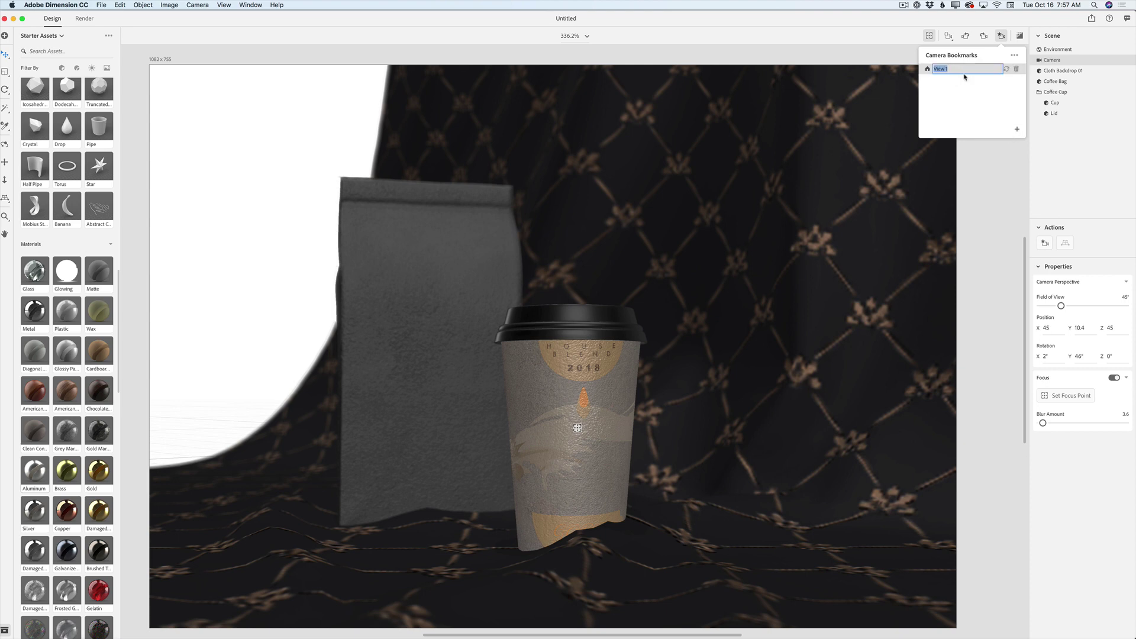
{"action": "key", "text": "BackSpace"}
{"action": "type", "text": "1"}
{"action": "key", "text": "Return"}
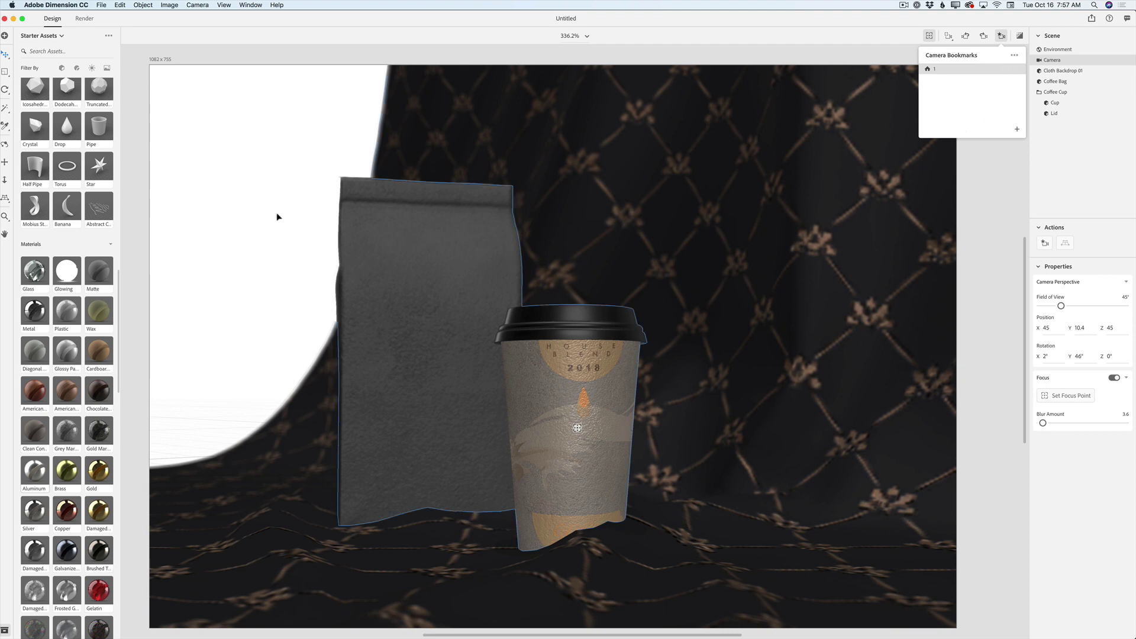
Orbit the camera to about 87° Y rotation, with the cup in front of the bag, and save the view as bookmark 2
{"action": "left_click", "coordinate": [5, 144]}
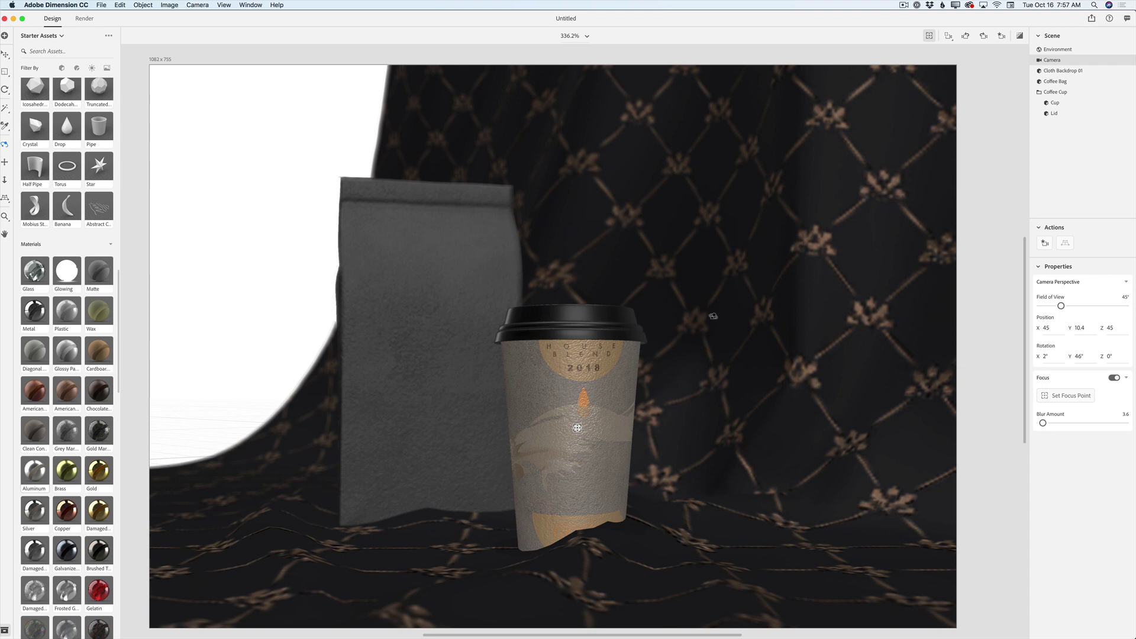
{"action": "left_click_drag", "start_coordinate": [714, 314], "coordinate": [589, 309]}
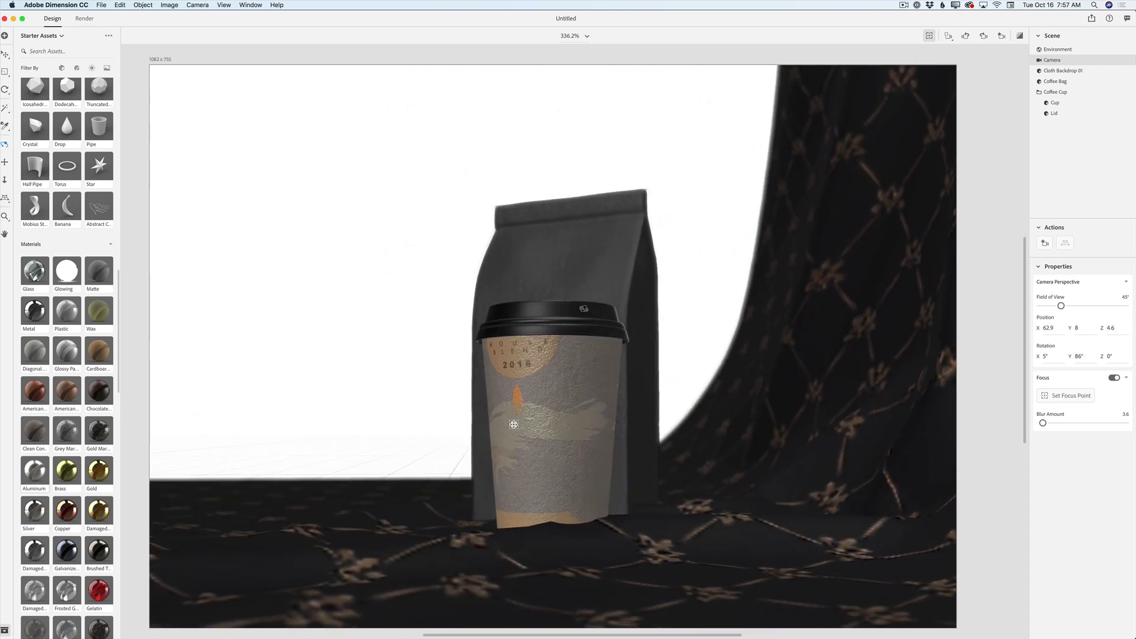
{"action": "left_click", "coordinate": [1001, 36]}
{"action": "left_click", "coordinate": [1016, 131]}
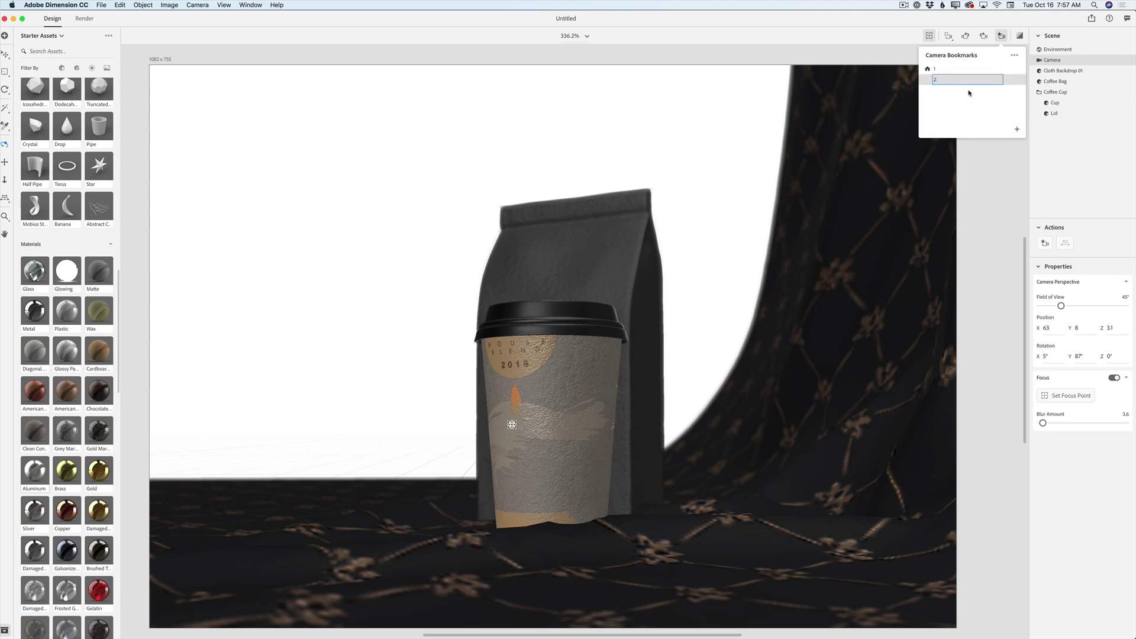
{"action": "key", "text": "Return"}
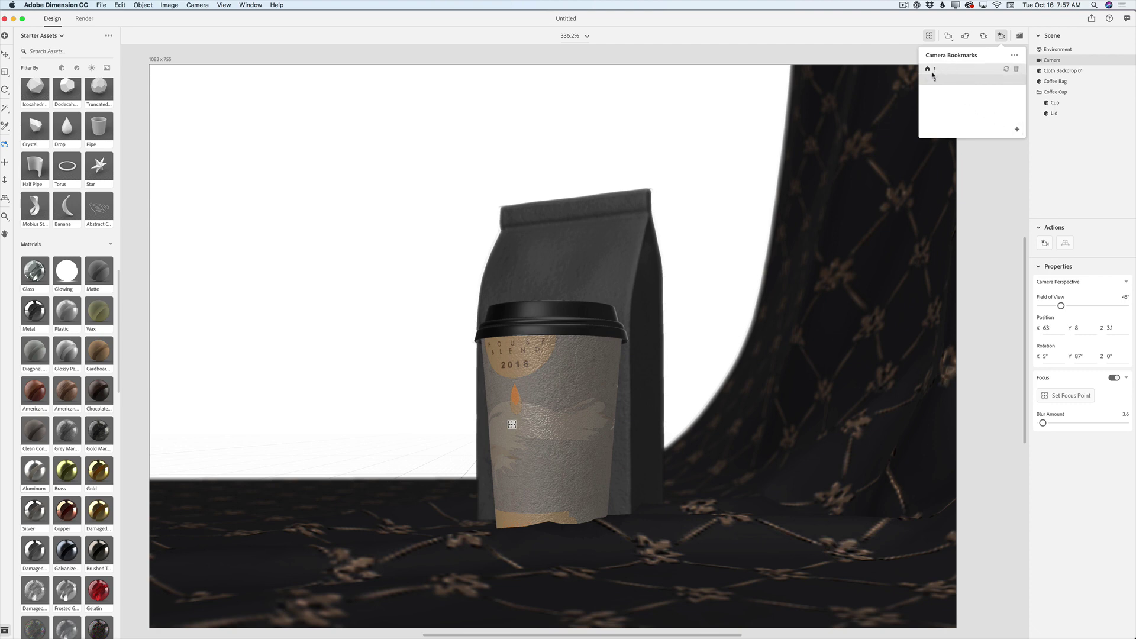
Compare the saved camera views by switching between bookmarks 1 and 2, ending on bookmark 1
{"action": "left_click", "coordinate": [937, 79]}
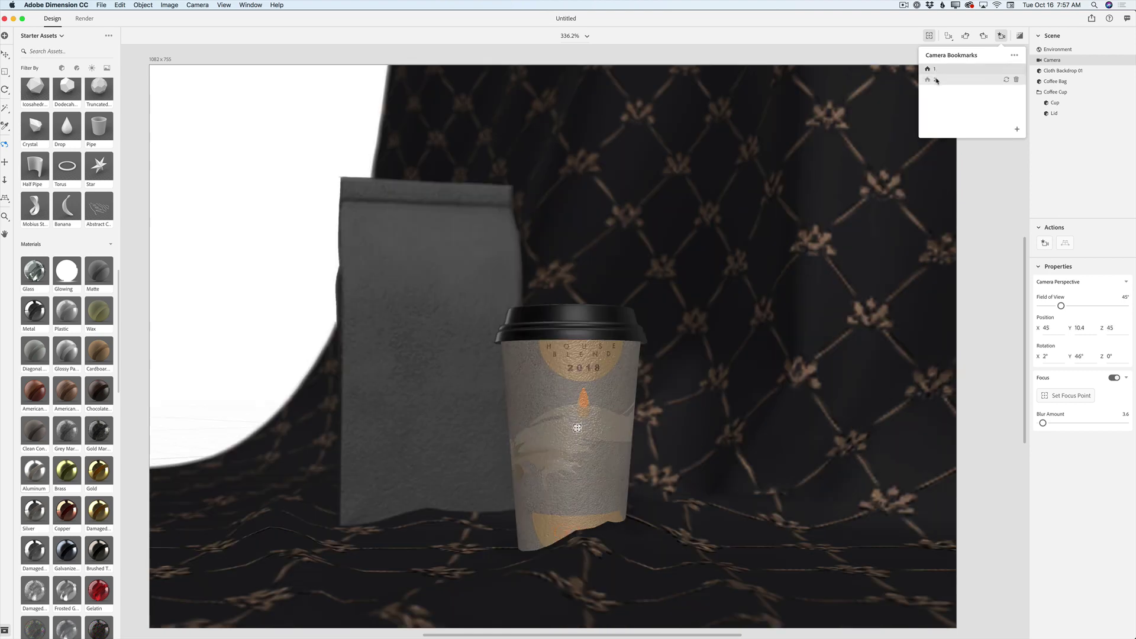
{"action": "left_click", "coordinate": [937, 79]}
{"action": "left_click", "coordinate": [934, 69]}
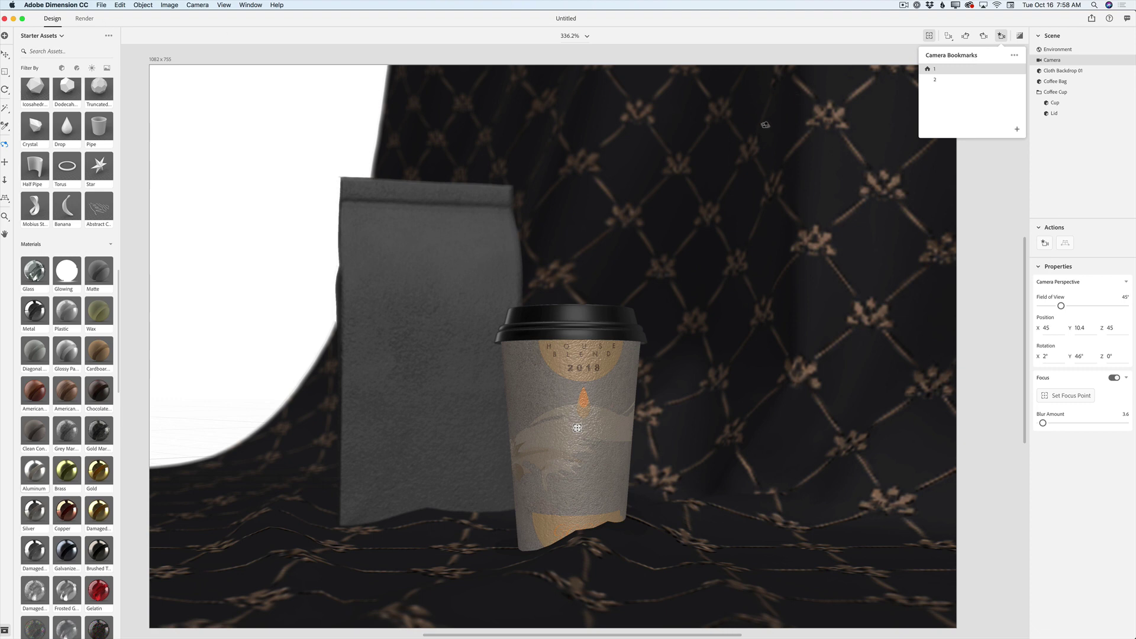
Choose bookmarked views 1 and 2 for rendering instead of the current view, and return to the design workspace
{"action": "left_click", "coordinate": [98, 23]}
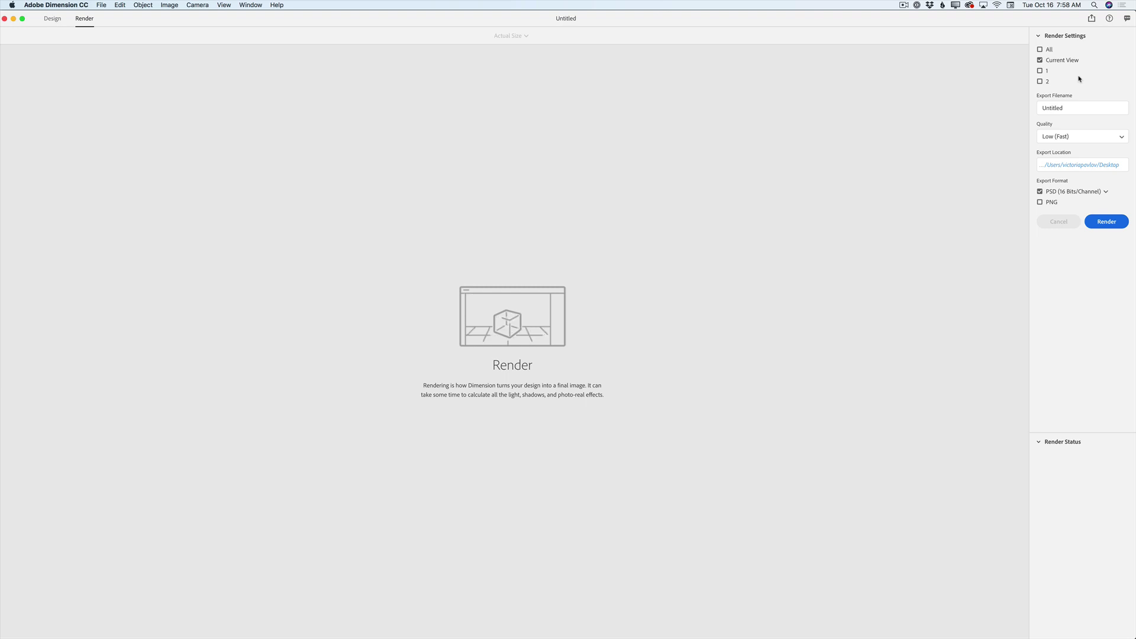
{"action": "left_click", "coordinate": [1041, 60]}
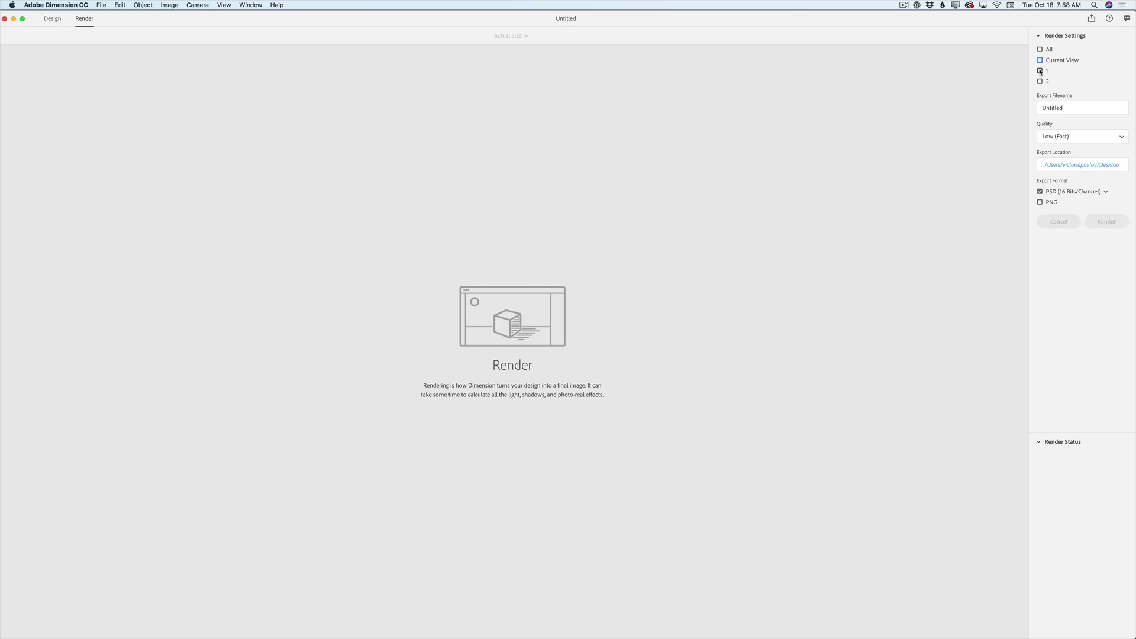
{"action": "left_click", "coordinate": [1040, 71]}
{"action": "left_click", "coordinate": [1041, 82]}
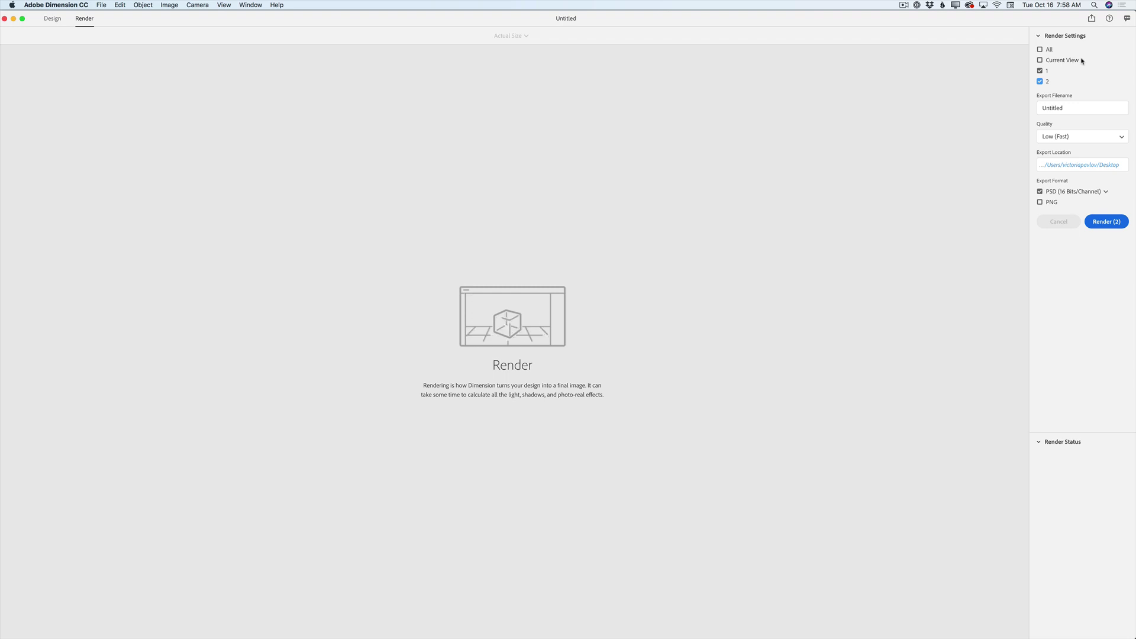
{"action": "left_click", "coordinate": [52, 19]}
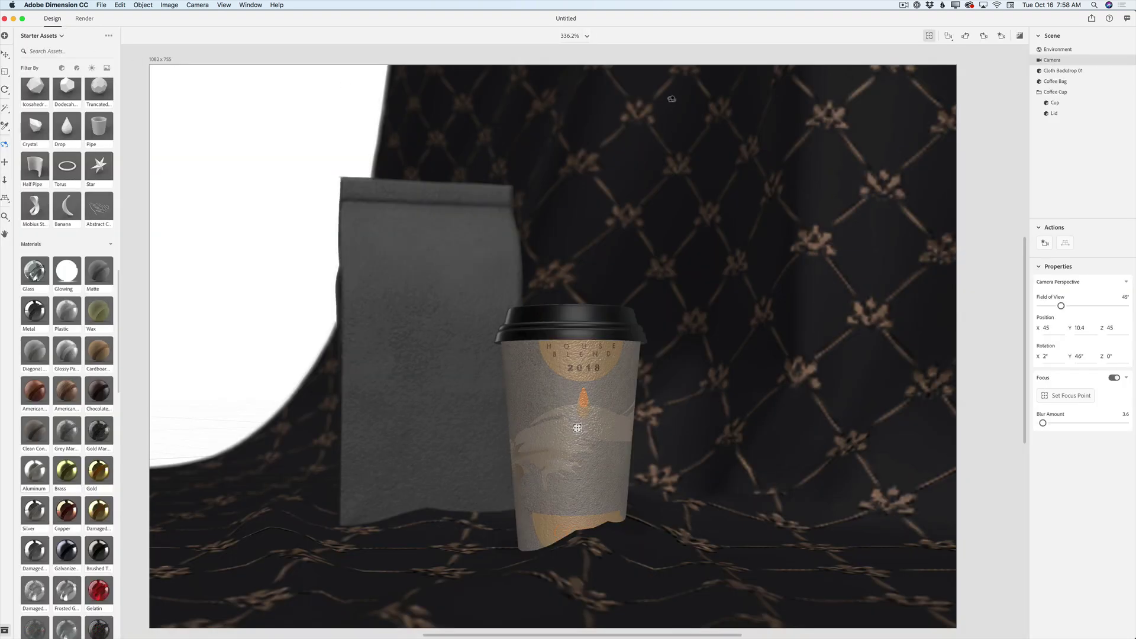
Publish the 3D scene under the name UntitledOctober2018 by creating a public link
{"action": "left_click", "coordinate": [1092, 18]}
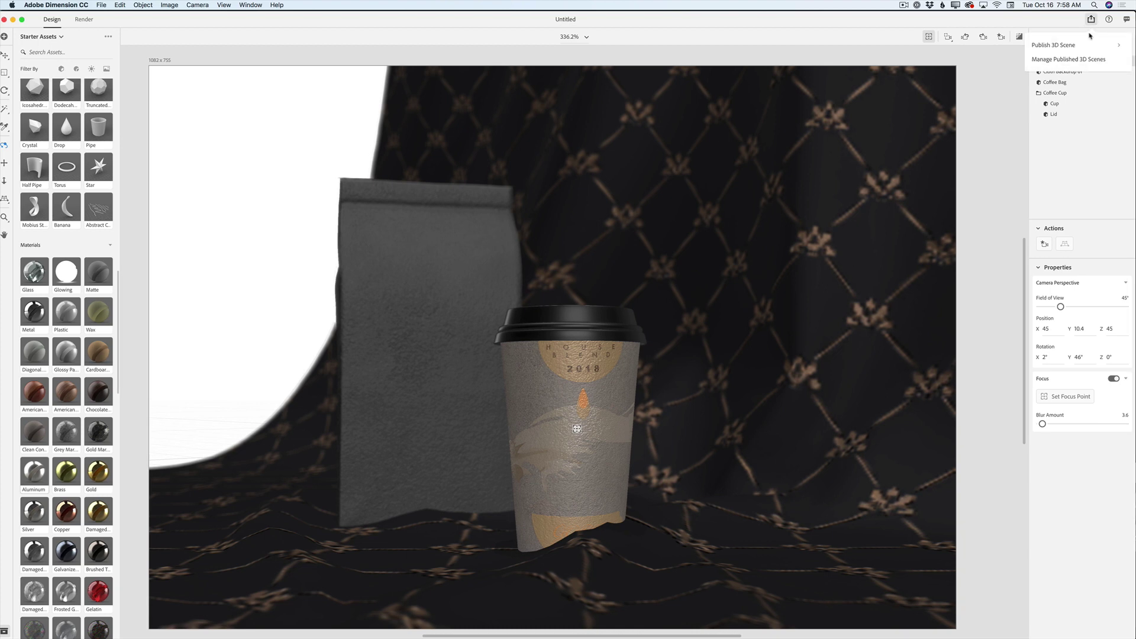
{"action": "left_click", "coordinate": [1053, 47]}
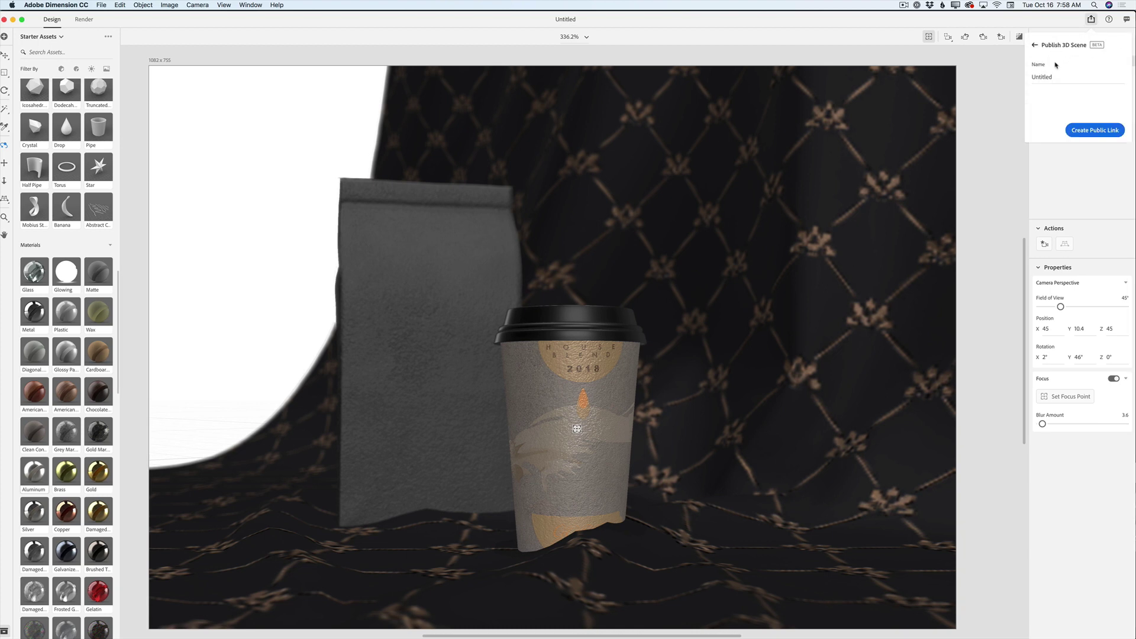
{"action": "left_click_drag", "start_coordinate": [1033, 77], "coordinate": [1051, 82]}
{"action": "left_click", "coordinate": [1053, 81]}
{"action": "type", "text": "October2018"}
{"action": "left_click", "coordinate": [1087, 132]}
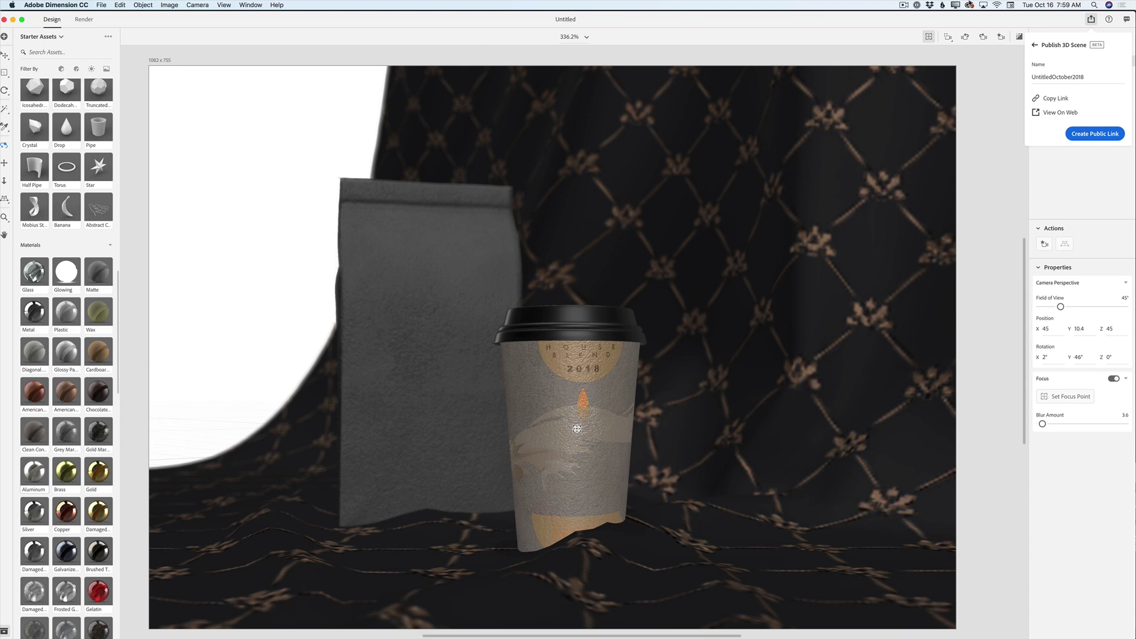
Copy the published scene's public link and open the scene in the web browser
{"action": "left_click", "coordinate": [1055, 98]}
{"action": "left_click", "coordinate": [1044, 113]}
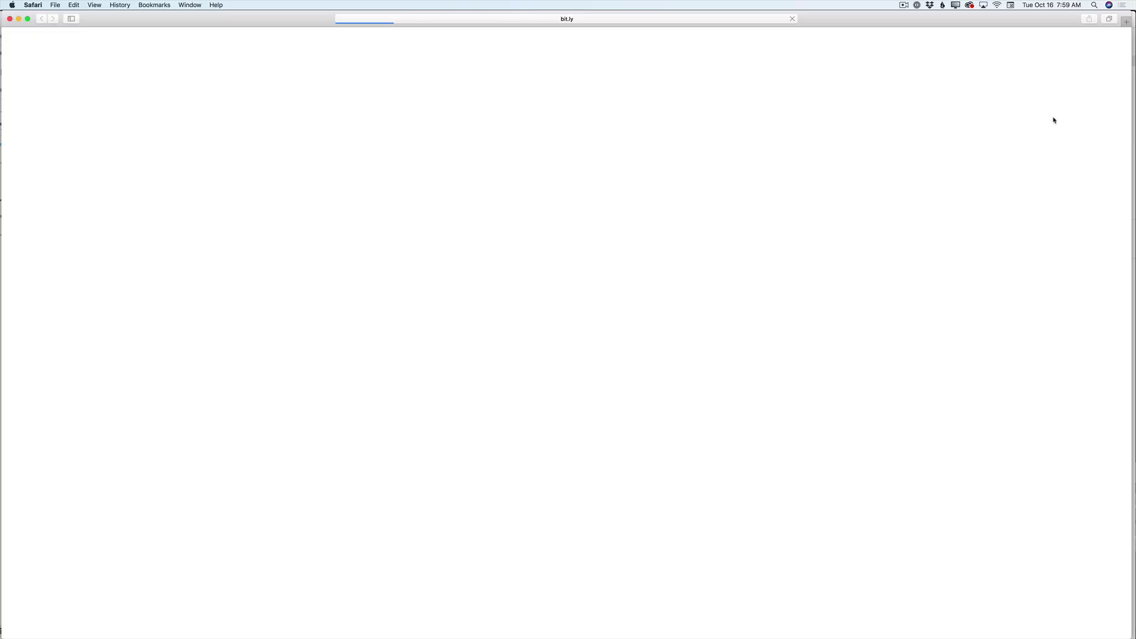